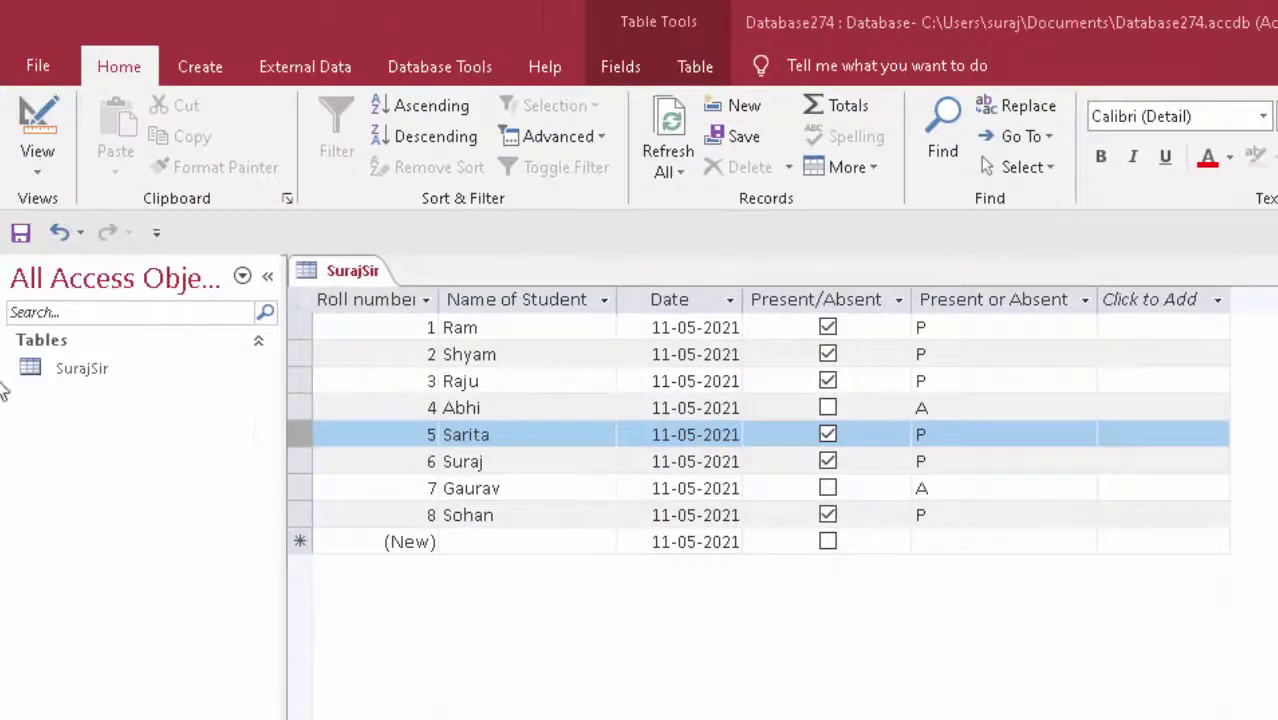
Switch the SurajSir table to Design view.
{"action": "left_click", "coordinate": [42, 160]}
{"action": "left_click", "coordinate": [40, 170]}
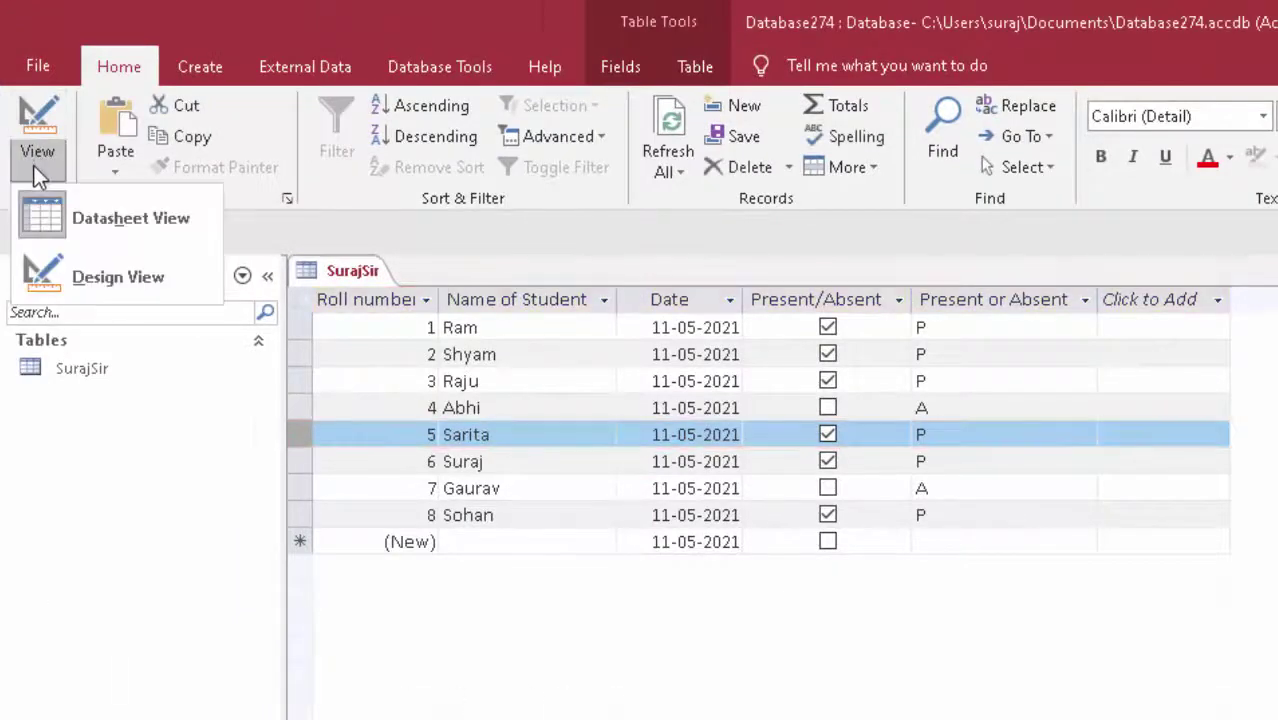
{"action": "left_click", "coordinate": [68, 268]}
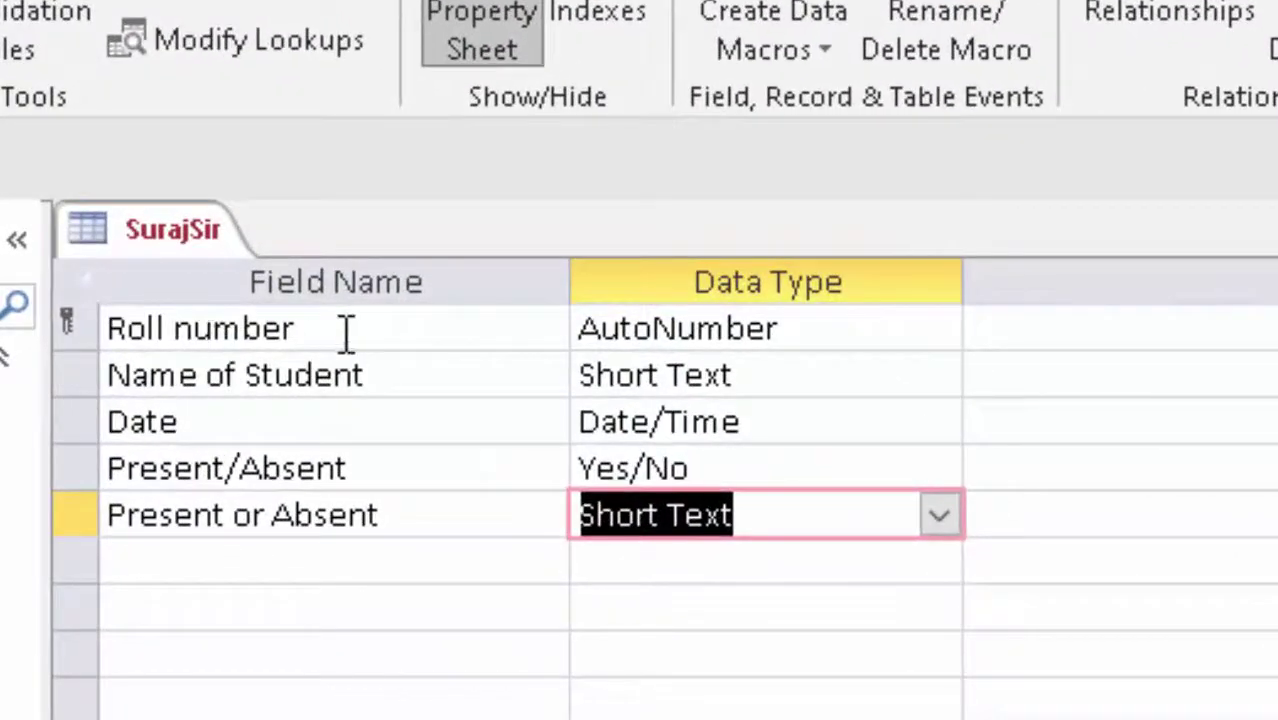
Review each field's data type, ending on the Present or Absent data type list.
{"action": "left_click", "coordinate": [822, 331]}
{"action": "left_click", "coordinate": [940, 330]}
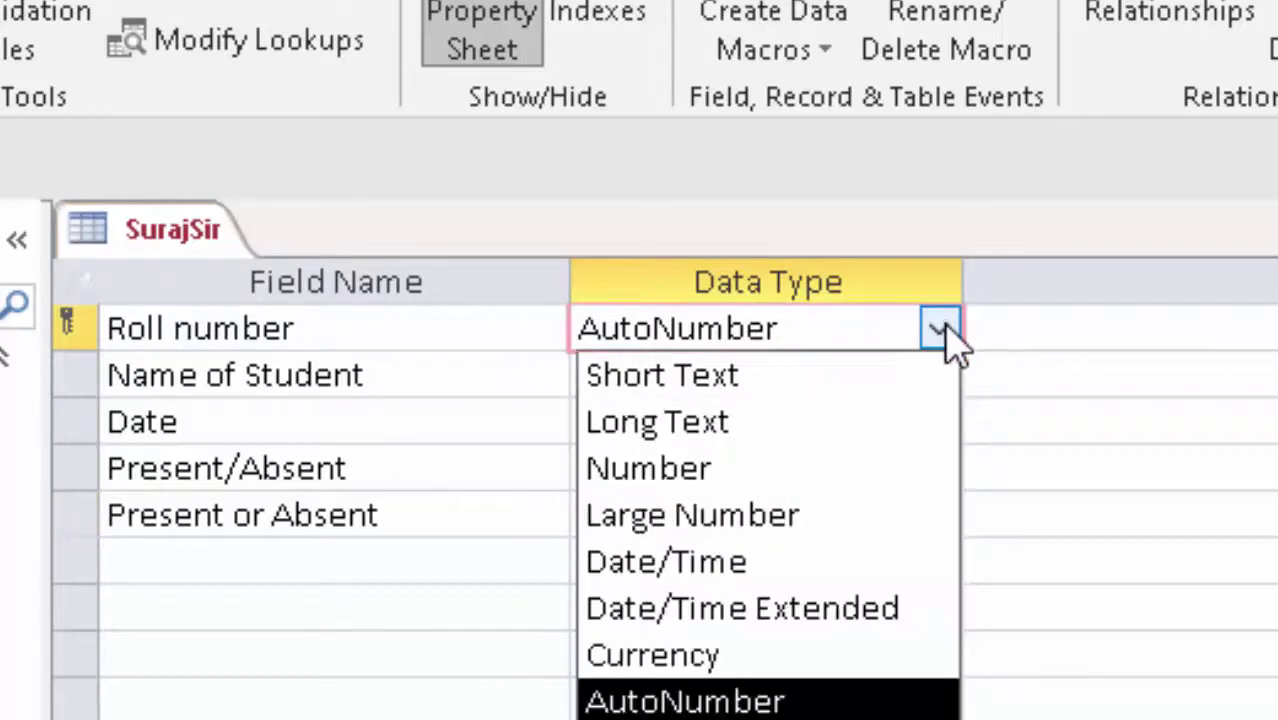
{"action": "left_click", "coordinate": [940, 330]}
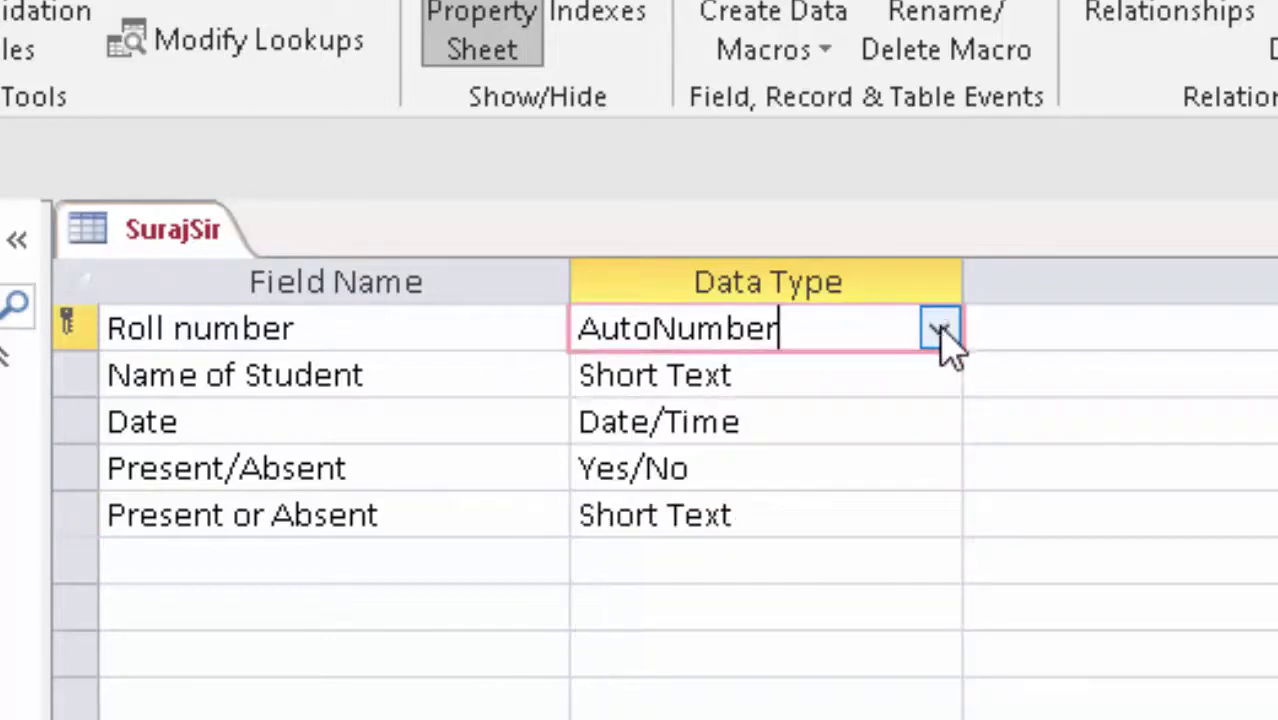
{"action": "left_click", "coordinate": [430, 370]}
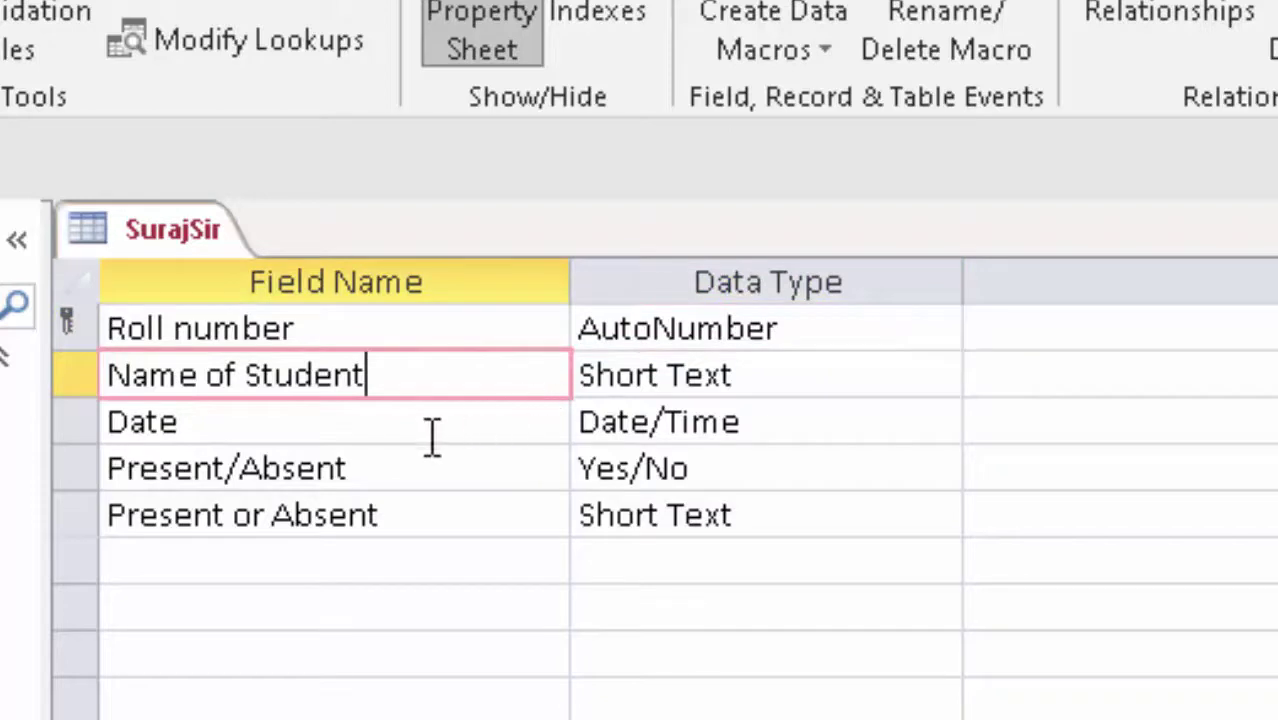
{"action": "left_click", "coordinate": [384, 428]}
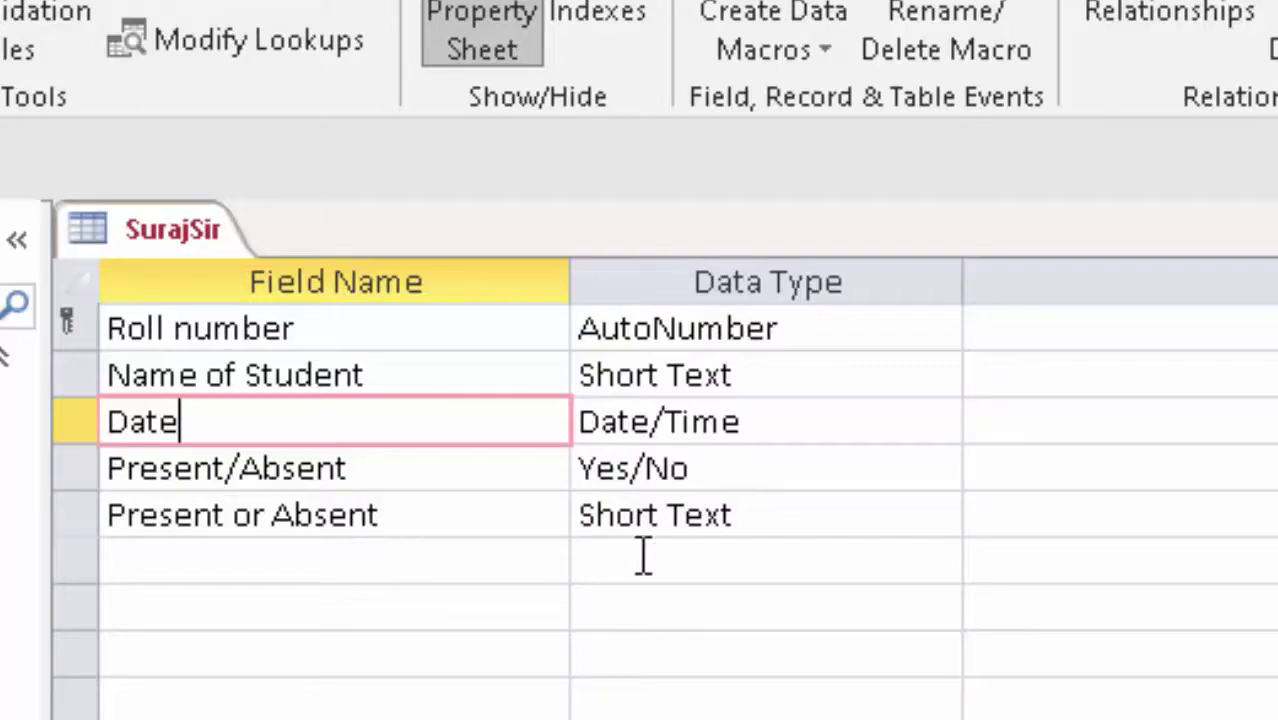
{"action": "left_click", "coordinate": [806, 516]}
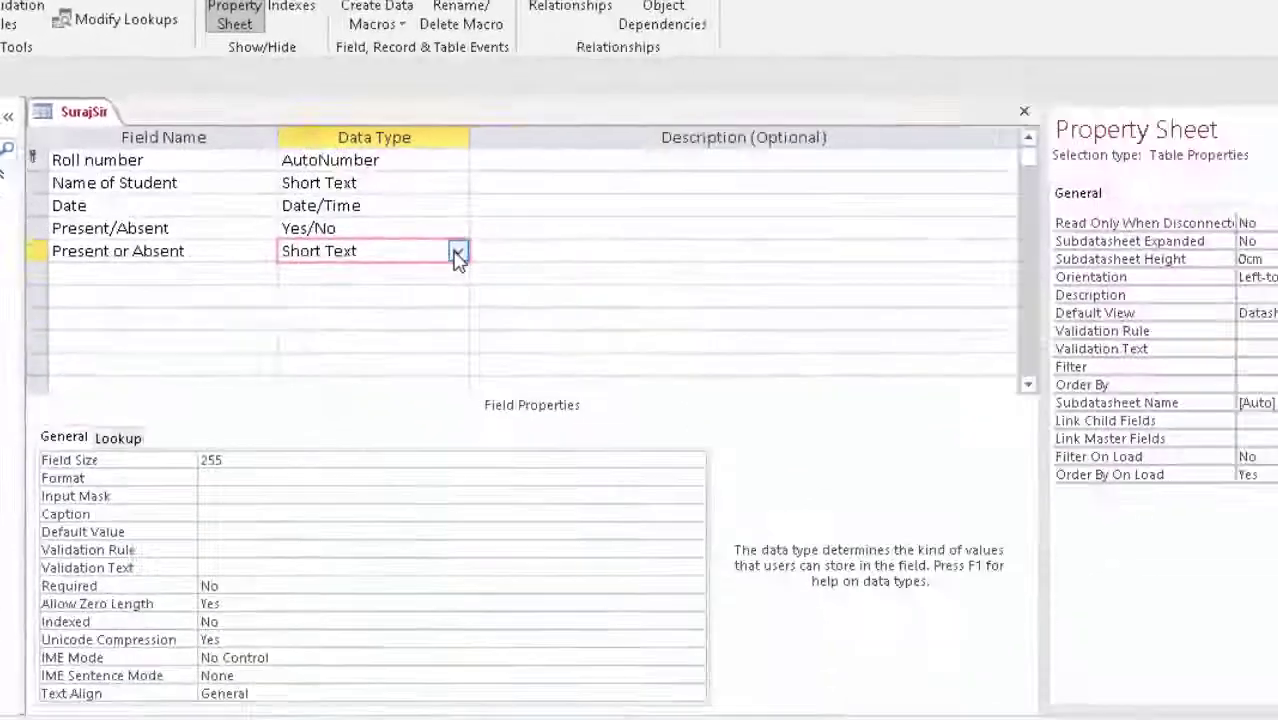
{"action": "left_click", "coordinate": [457, 253]}
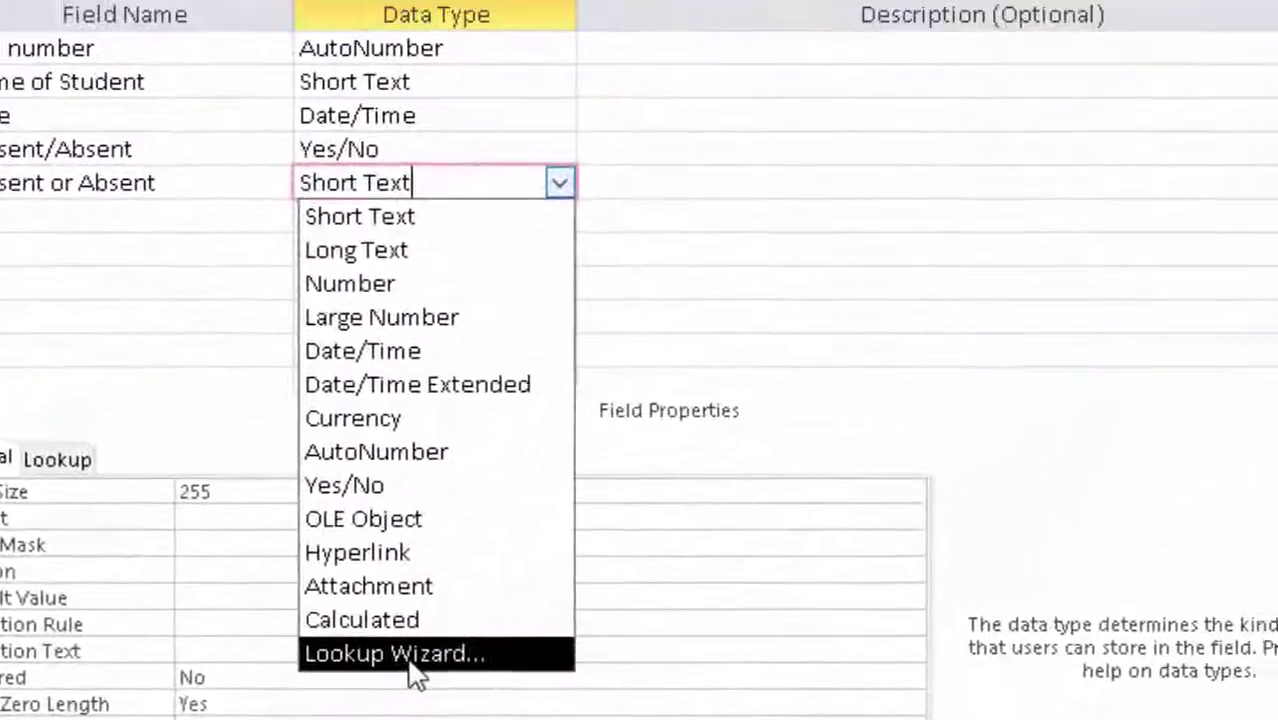
Turn Present or Absent into a Lookup Wizard field with typed values P and A.
{"action": "left_click", "coordinate": [524, 503]}
{"action": "left_click", "coordinate": [530, 340]}
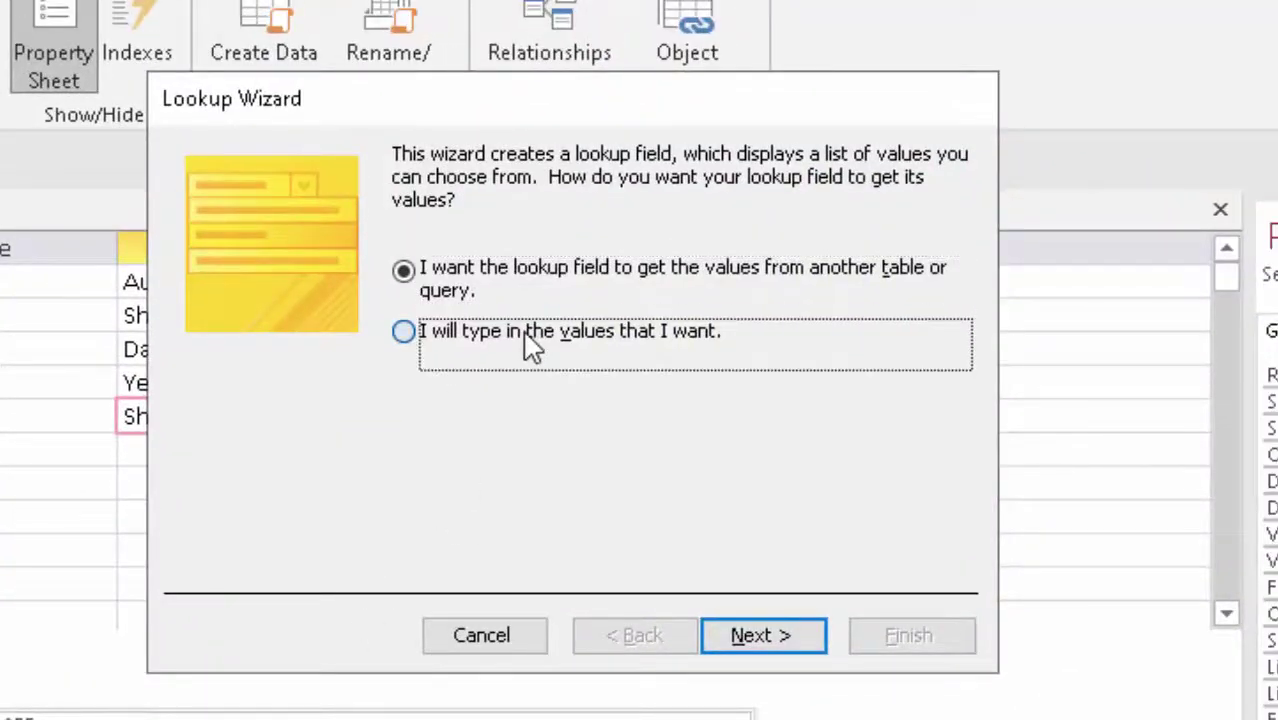
{"action": "left_click", "coordinate": [762, 638]}
{"action": "left_click", "coordinate": [298, 368]}
{"action": "type", "text": "P"}
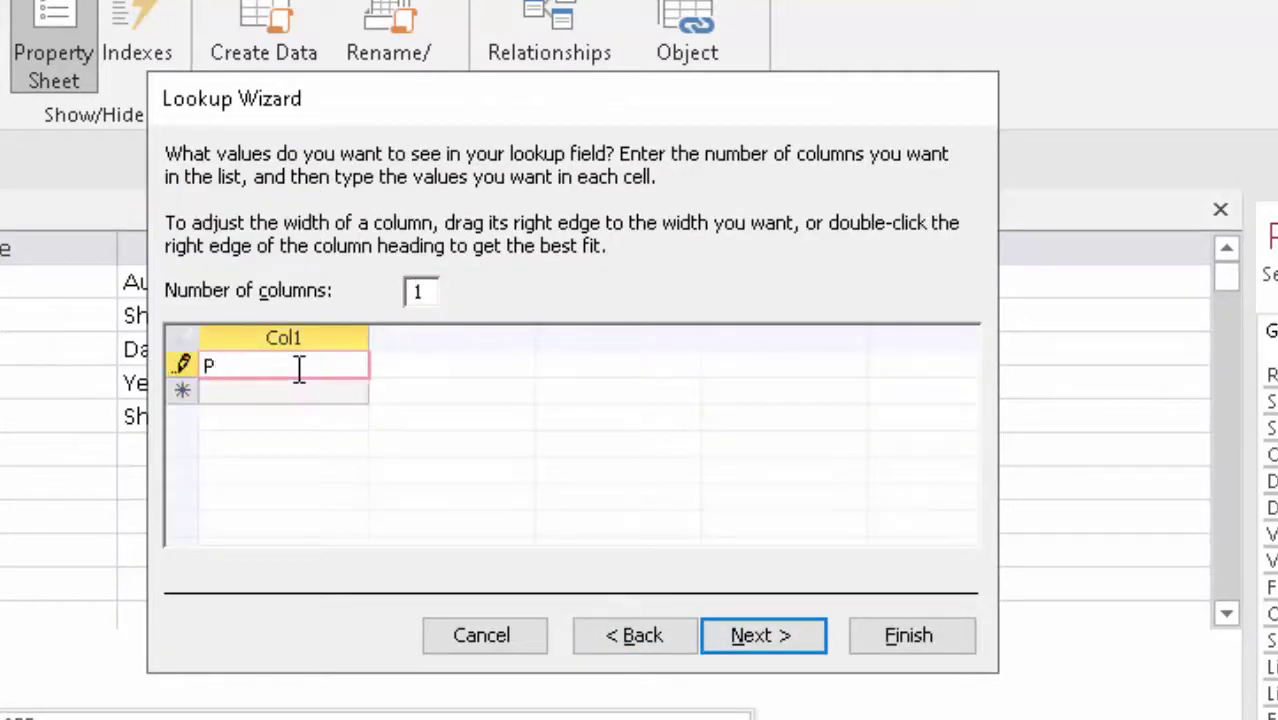
{"action": "key", "text": "Return"}
{"action": "type", "text": "A"}
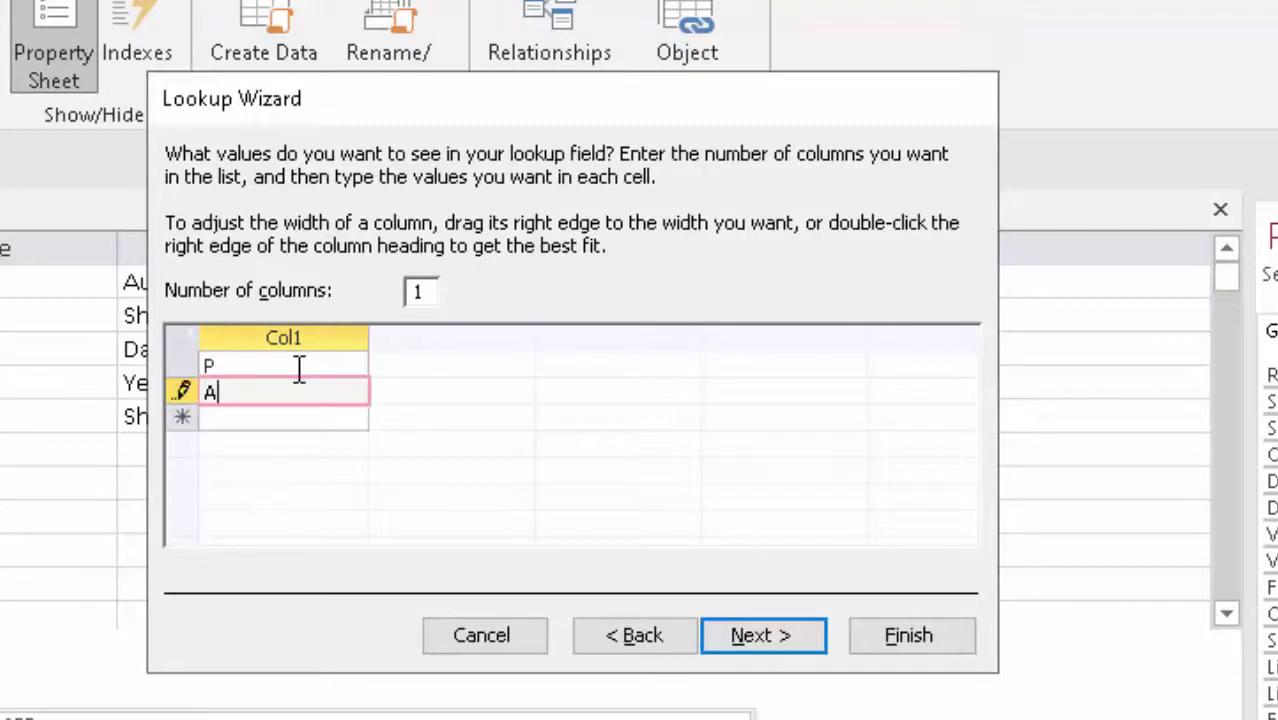
{"action": "left_click", "coordinate": [786, 638]}
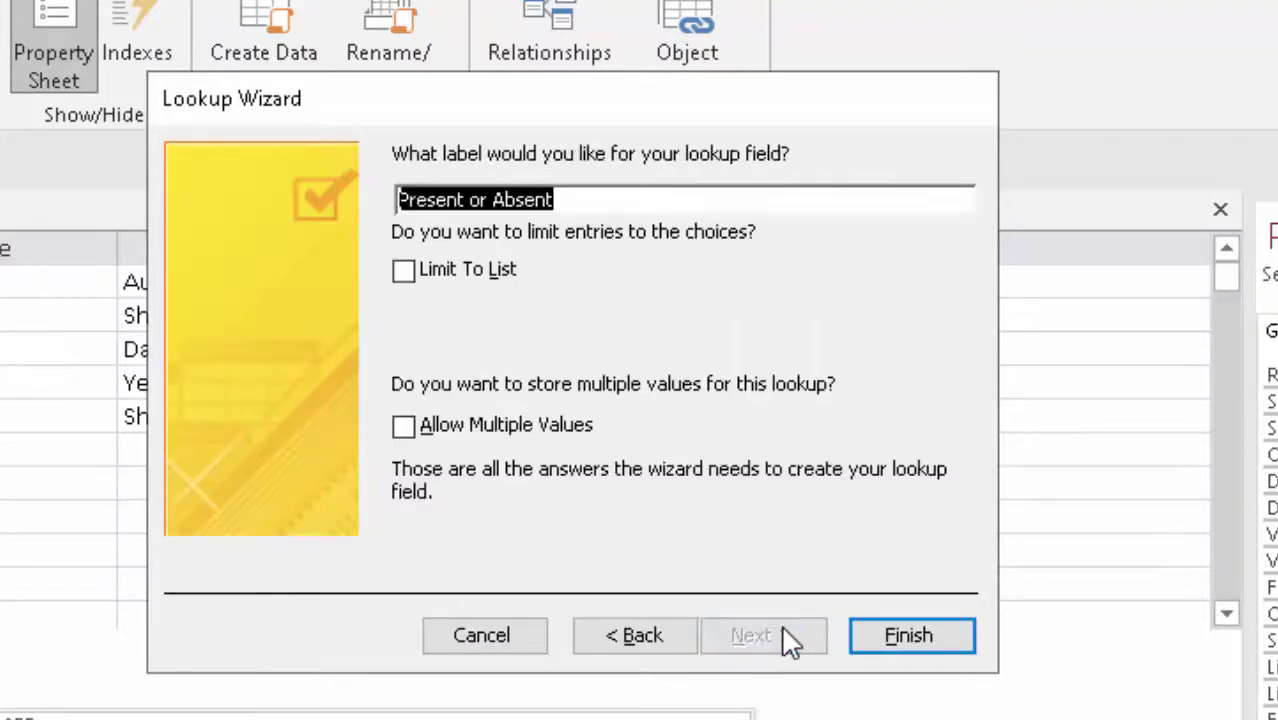
{"action": "left_click", "coordinate": [932, 645]}
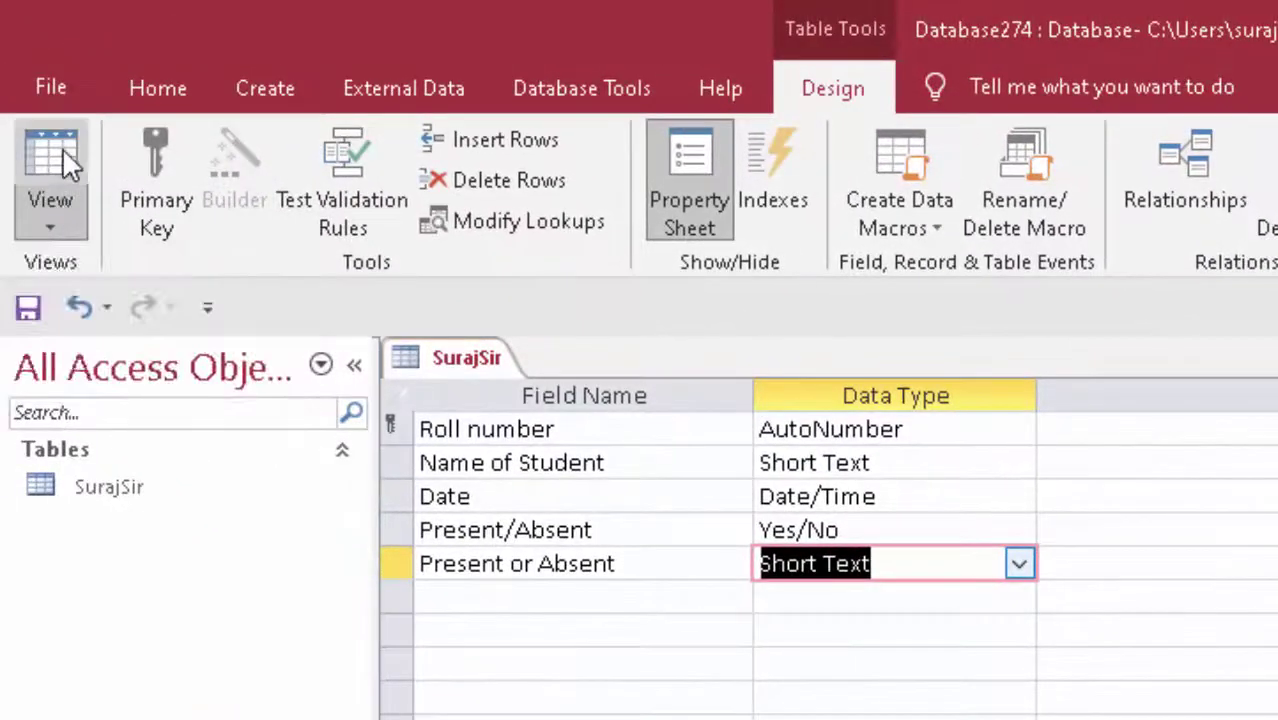
Save the table in Datasheet view and confirm Sohan's Present or Absent dropdown keeps P.
{"action": "left_click", "coordinate": [61, 146]}
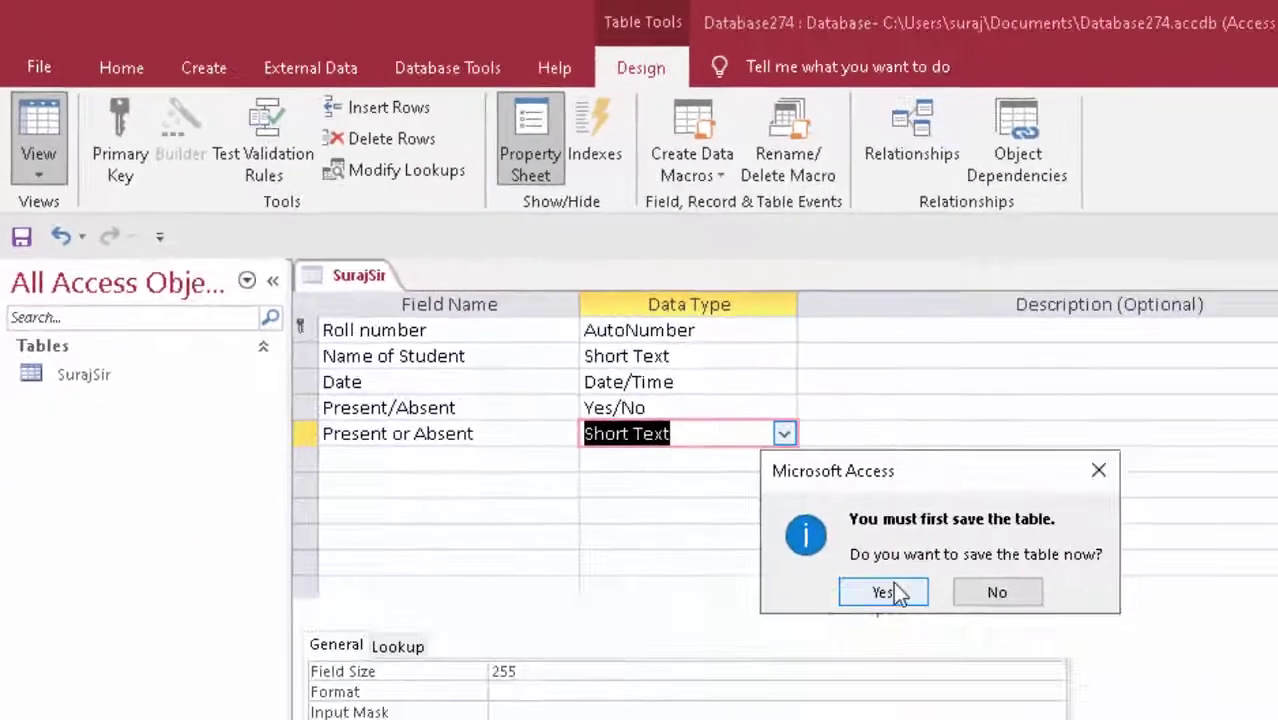
{"action": "left_click", "coordinate": [979, 657]}
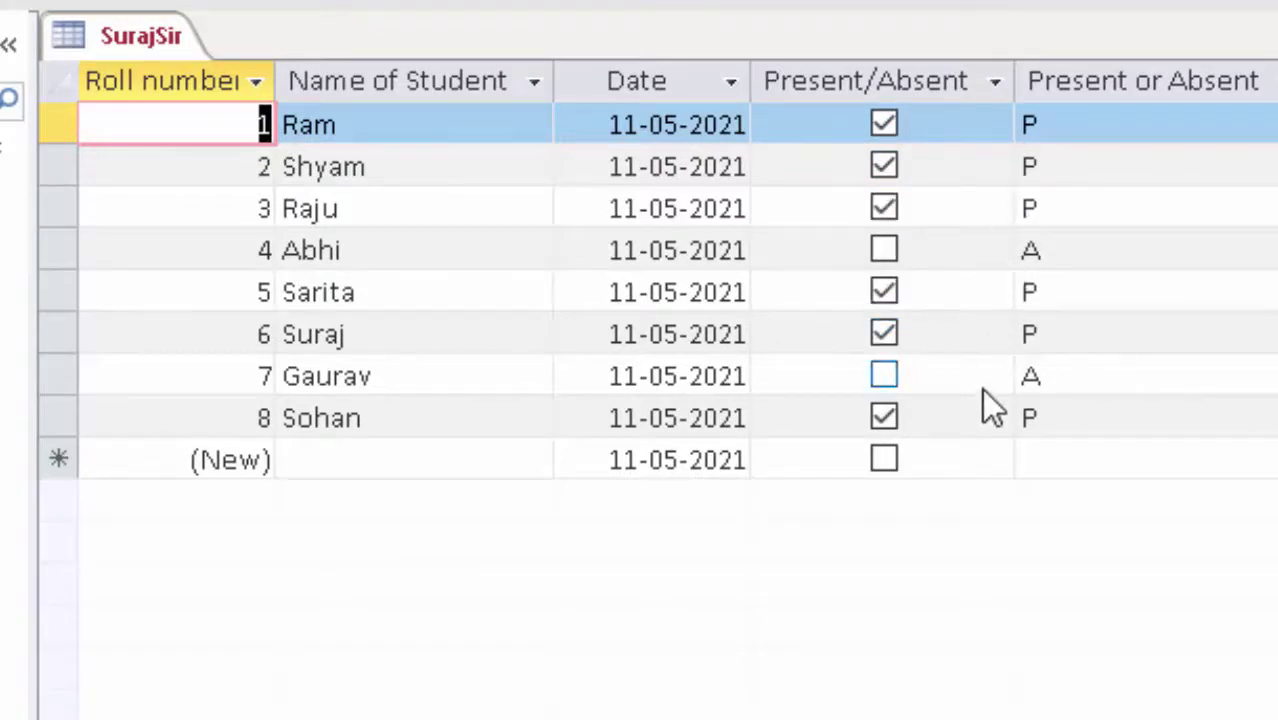
{"action": "left_click", "coordinate": [1085, 418]}
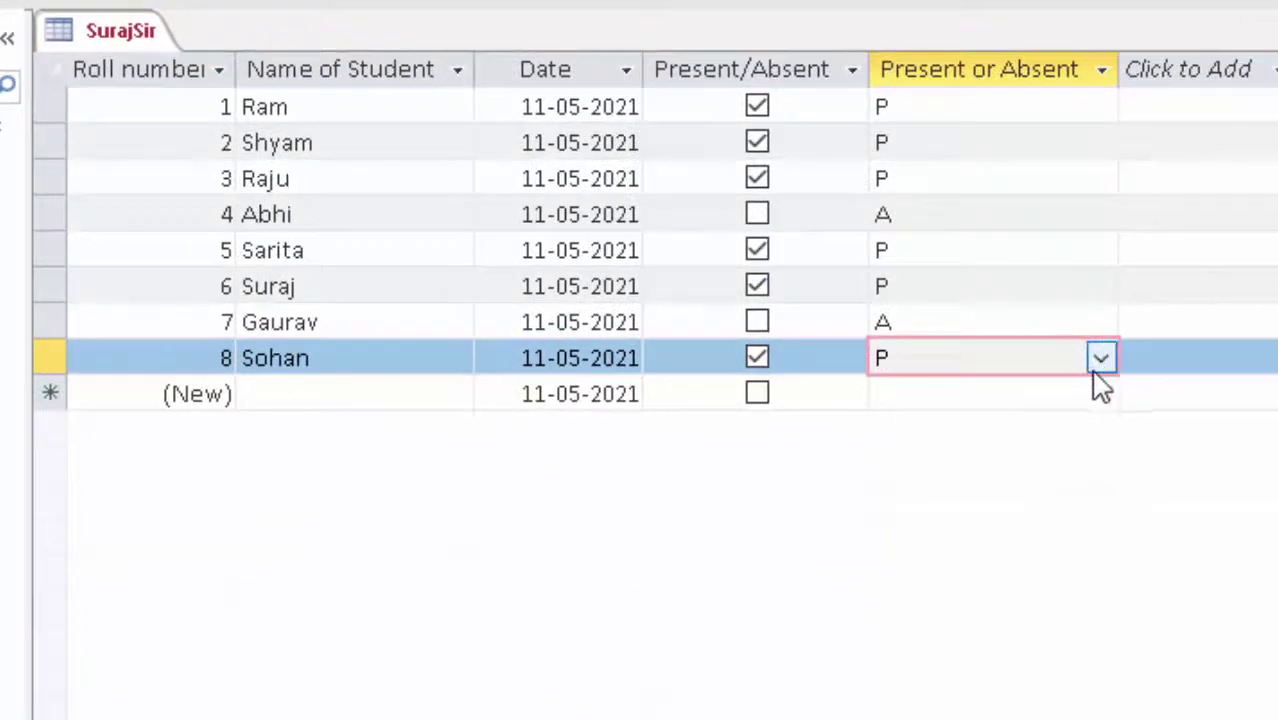
{"action": "left_click", "coordinate": [1101, 362]}
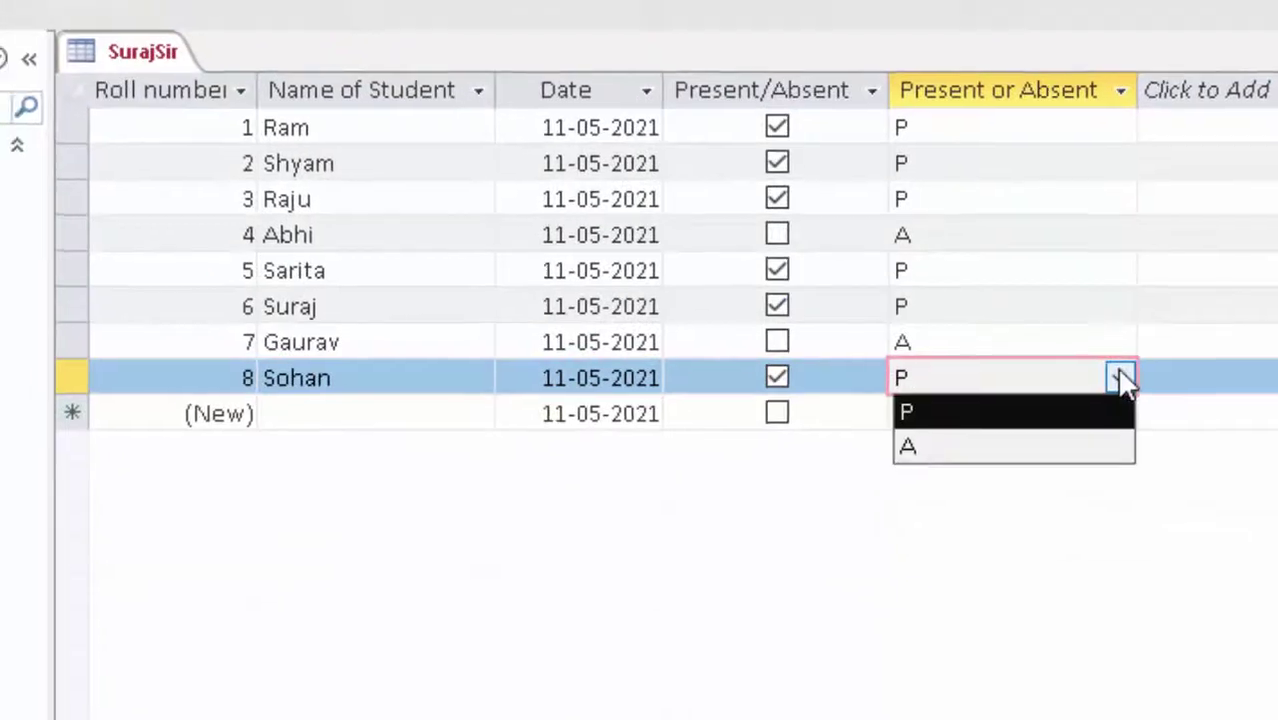
{"action": "left_click", "coordinate": [1120, 378]}
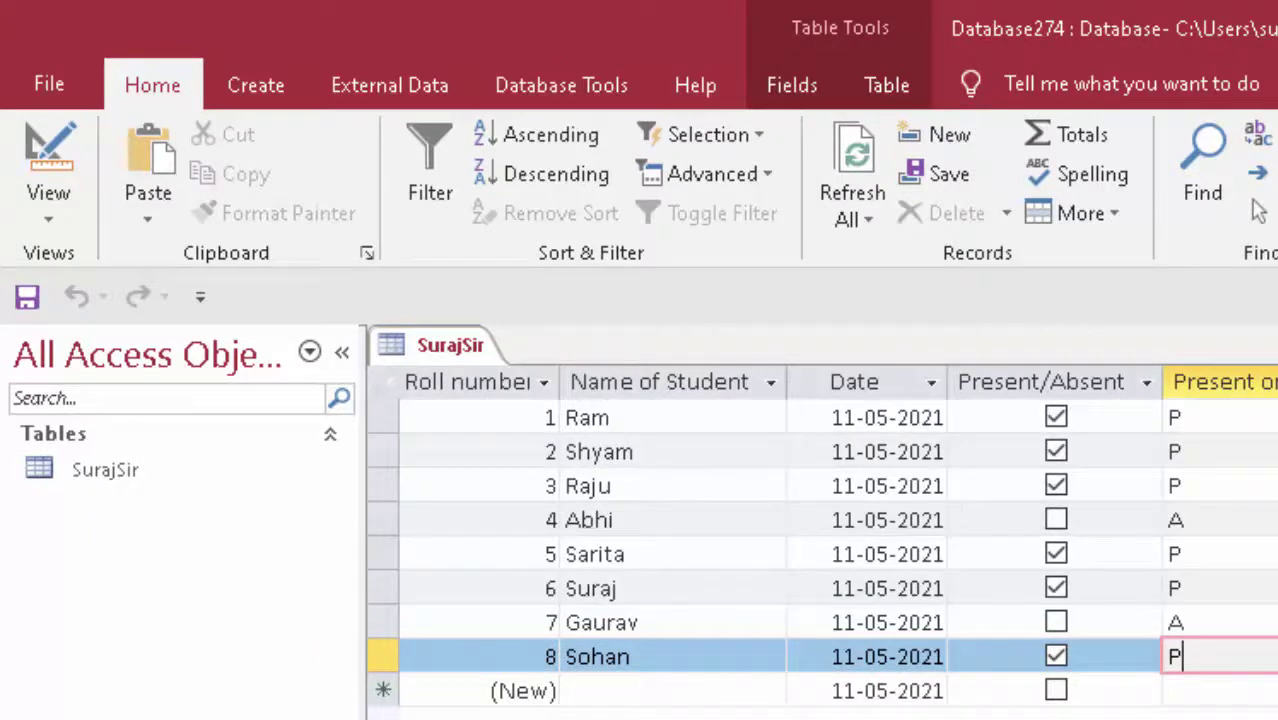
{"action": "left_click", "coordinate": [14, 304]}
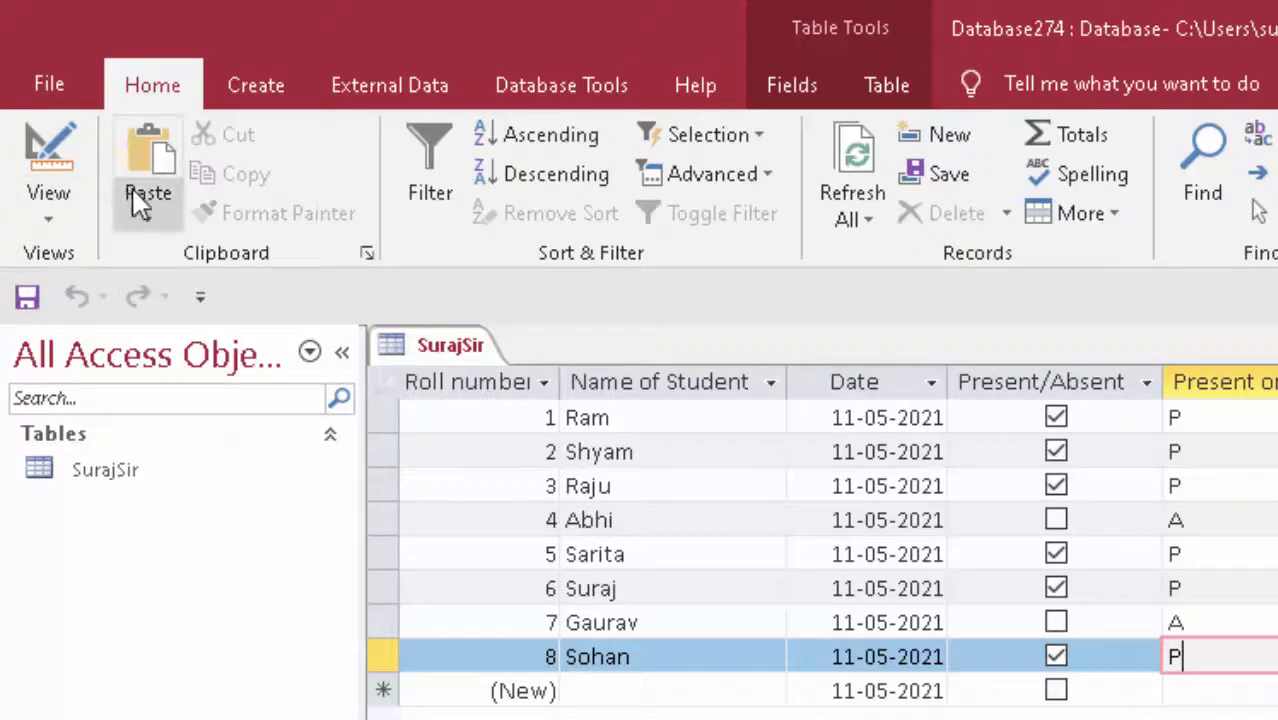
{"action": "left_click", "coordinate": [268, 98]}
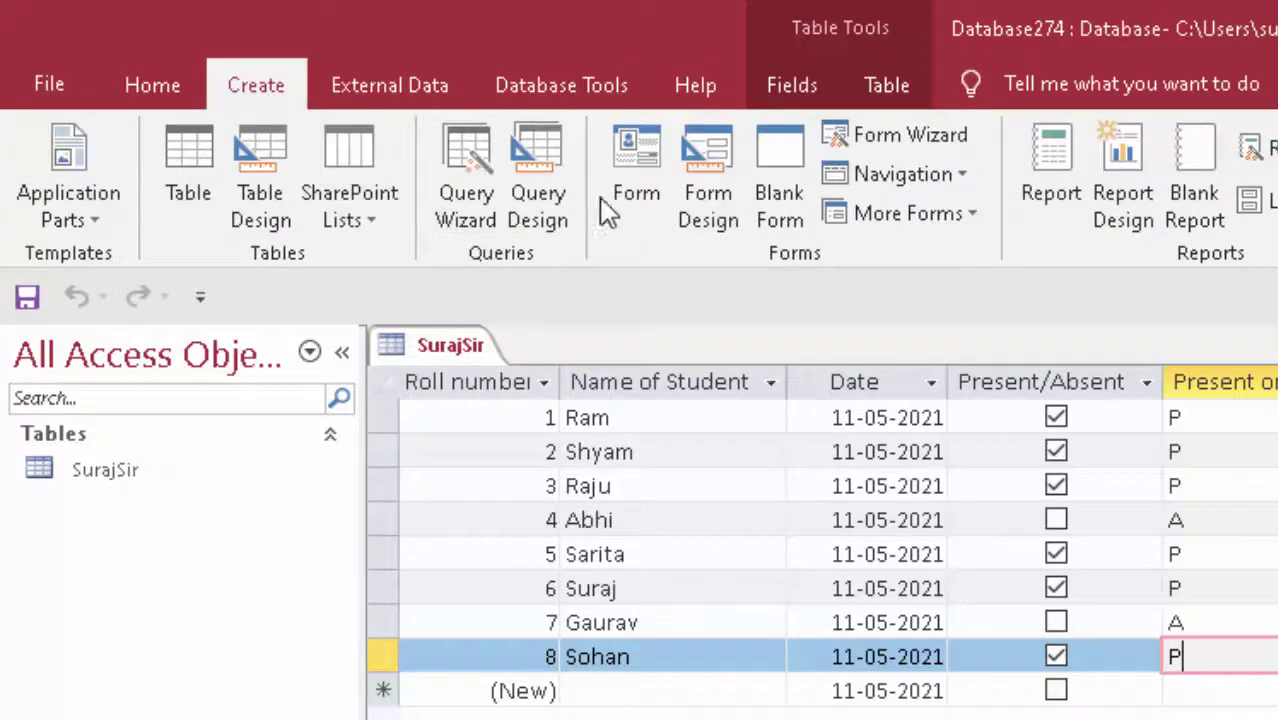
Create a SurajSir form, narrow its field boxes in Design view, and select the Detail section.
{"action": "left_click", "coordinate": [640, 170]}
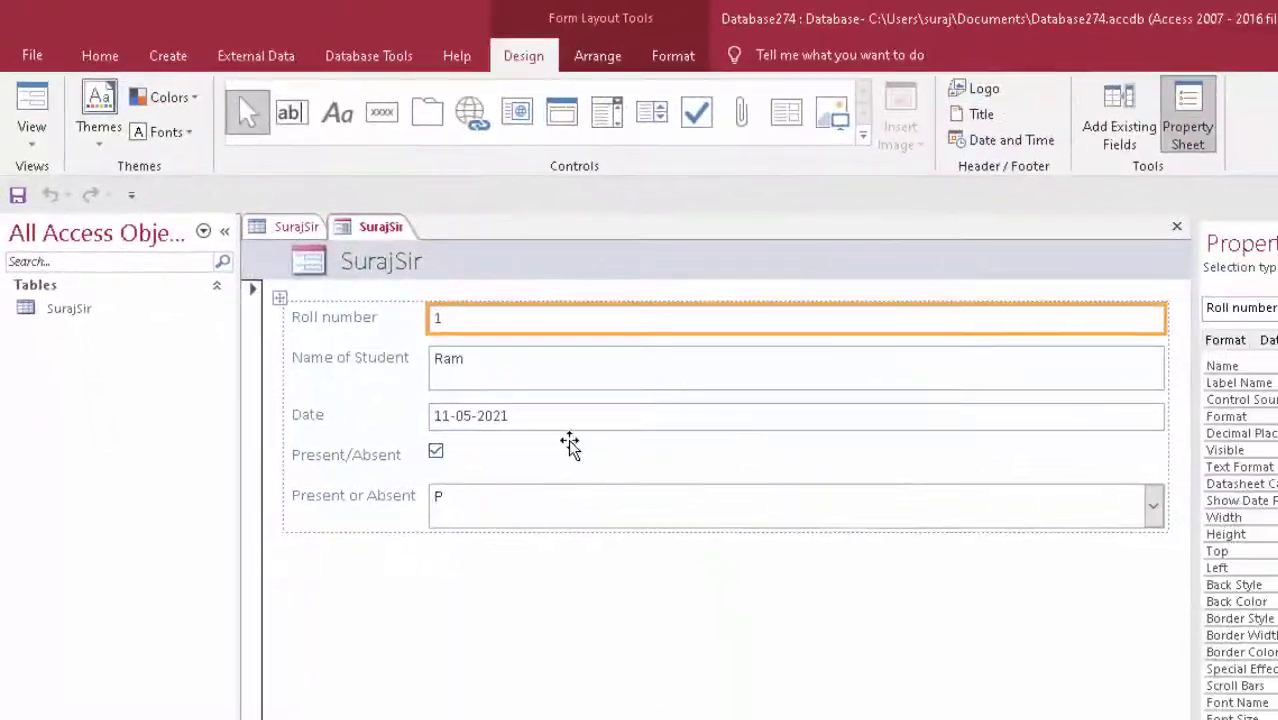
{"action": "left_click", "coordinate": [28, 140]}
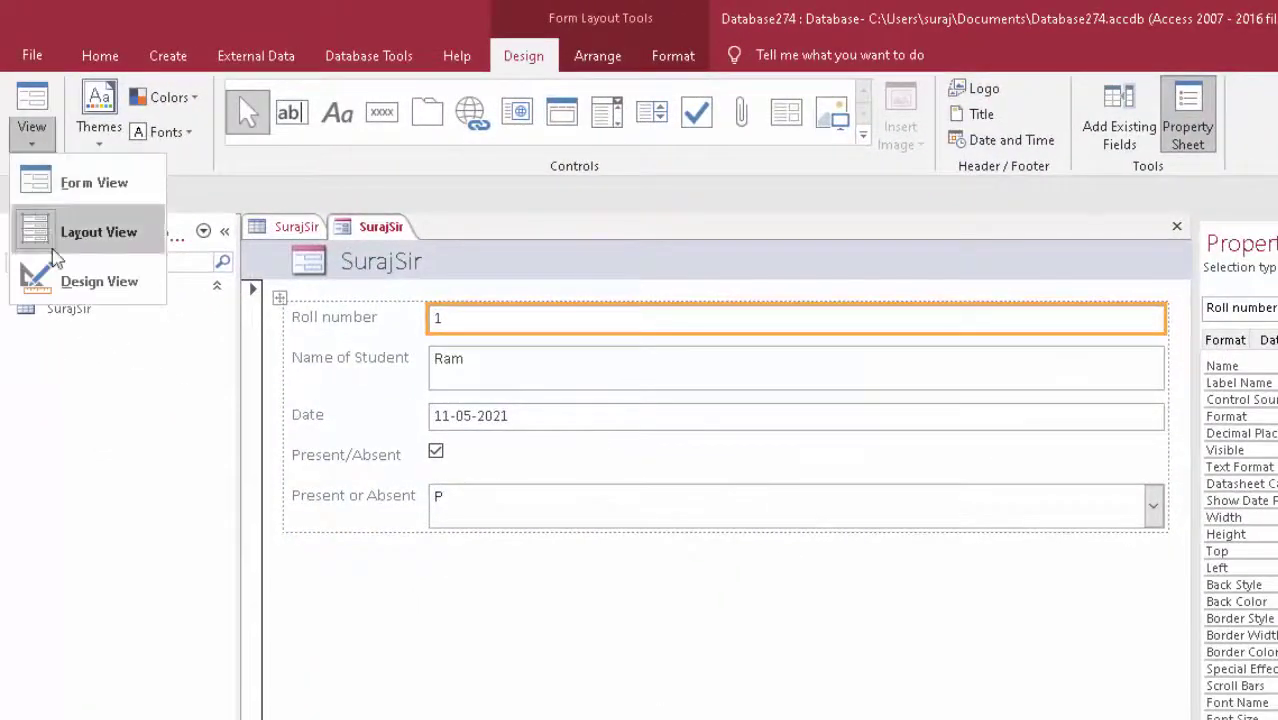
{"action": "left_click", "coordinate": [62, 278]}
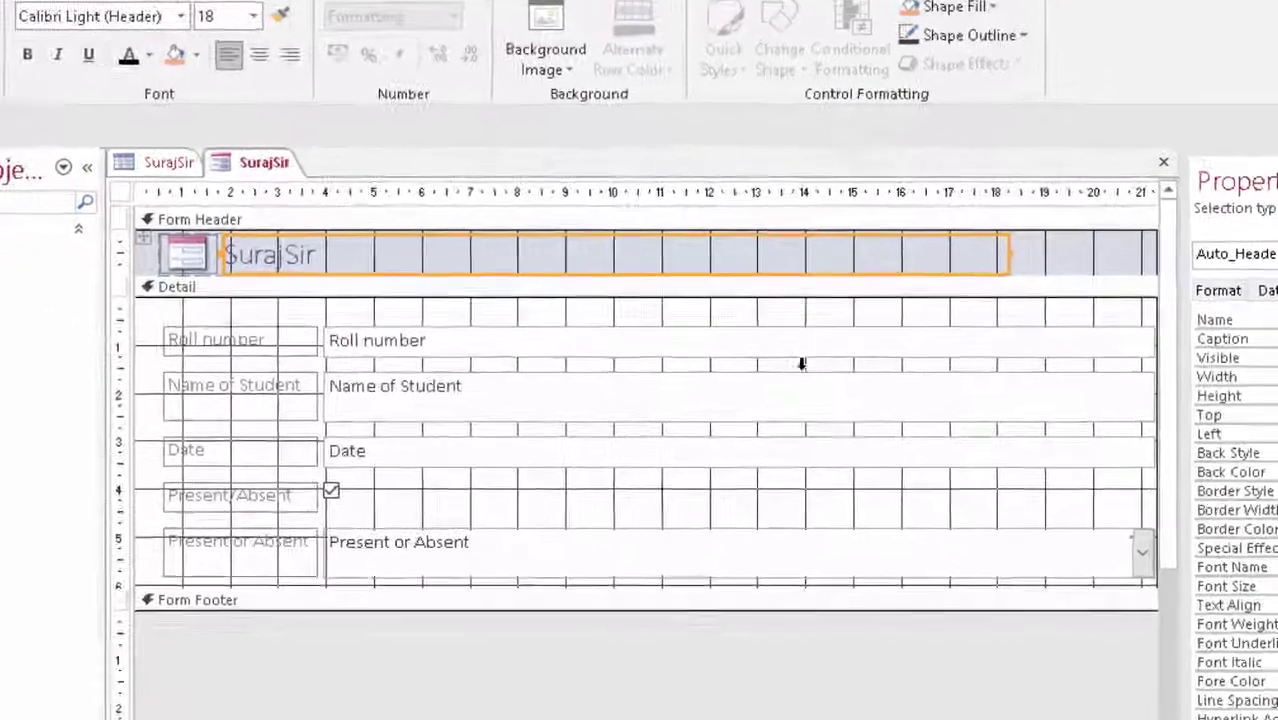
{"action": "left_click", "coordinate": [801, 364]}
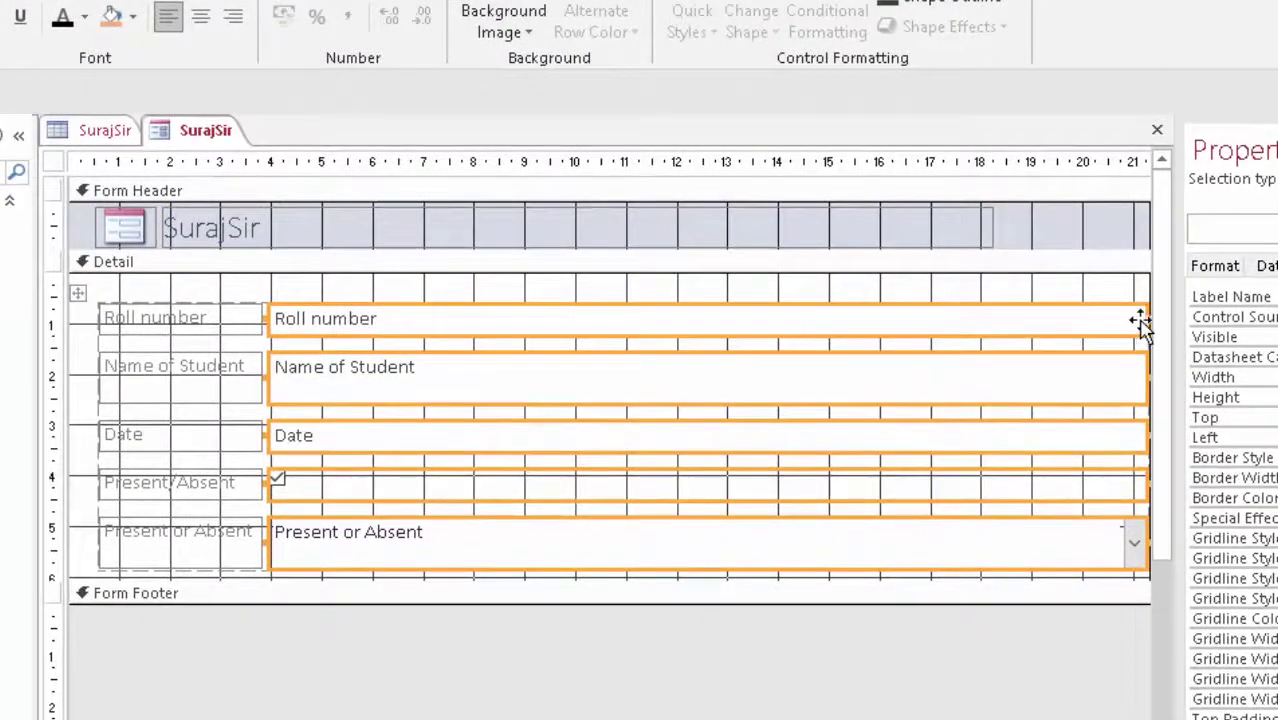
{"action": "mouse_move", "coordinate": [1145, 318]}
{"action": "left_mouse_down"}
{"action": "mouse_move", "coordinate": [545, 469]}
{"action": "mouse_move", "coordinate": [480, 470]}
{"action": "left_mouse_up"}
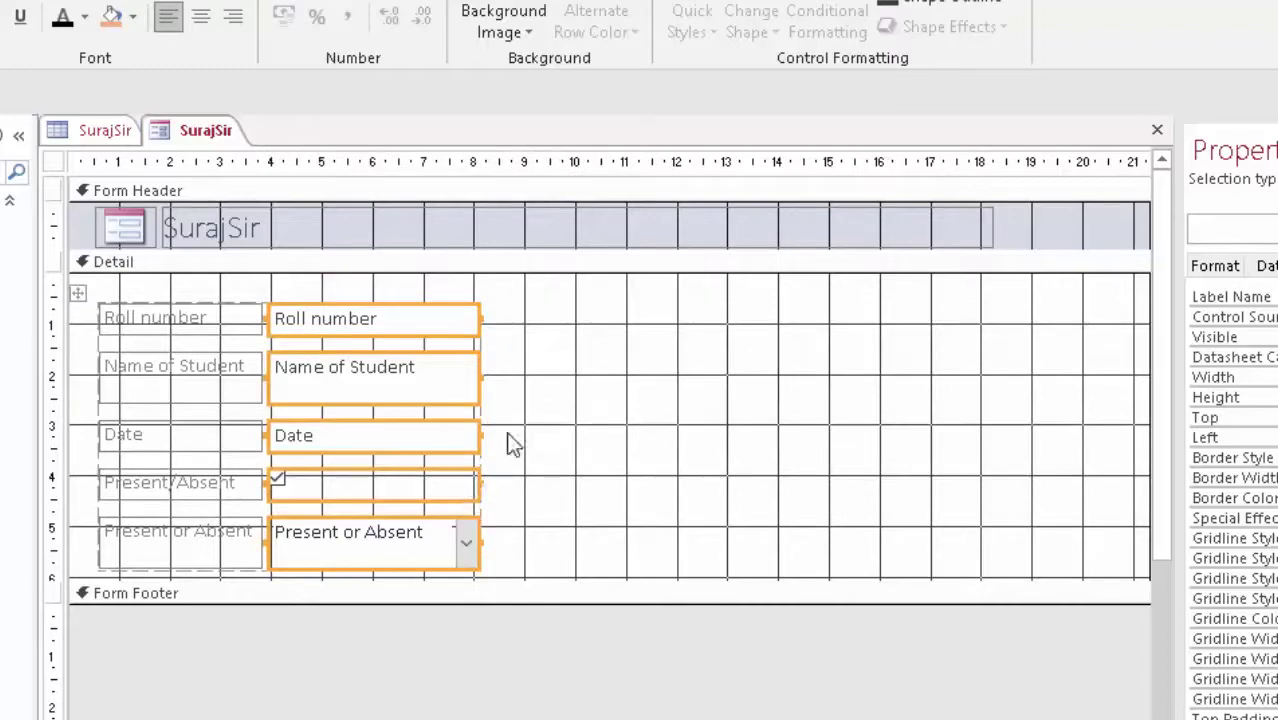
{"action": "left_click", "coordinate": [555, 369]}
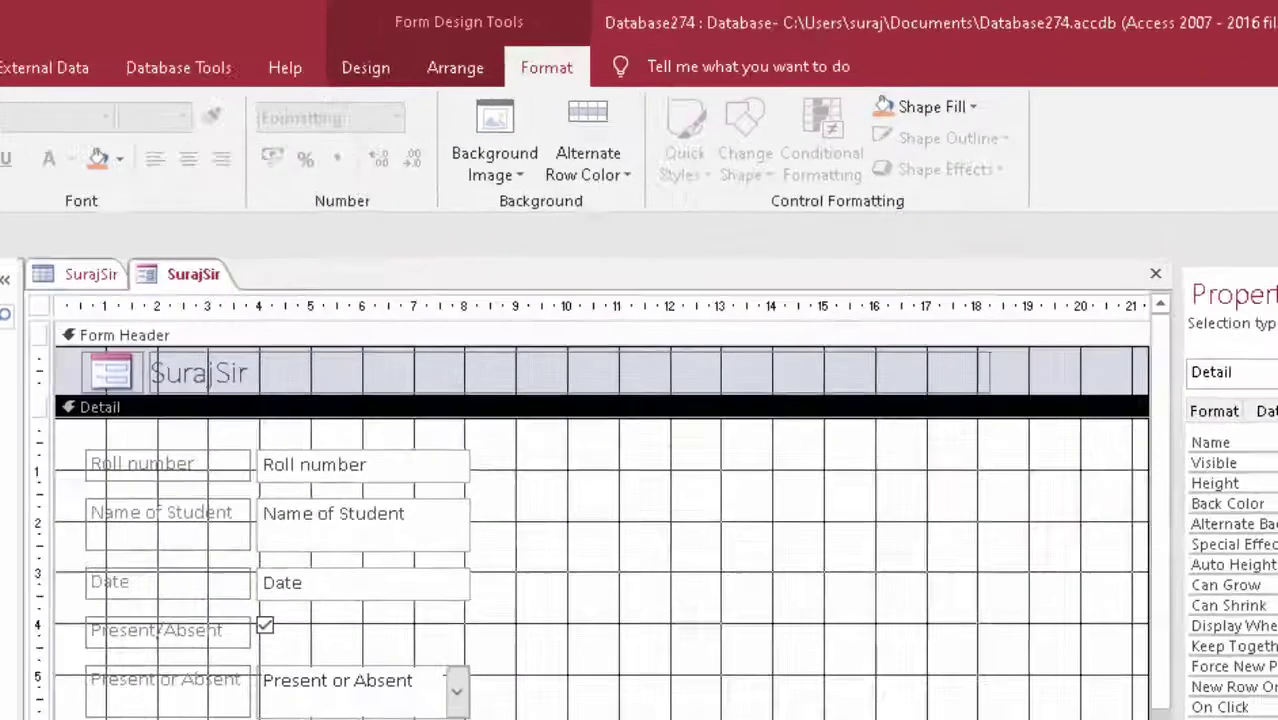
Give the Detail section a light green background colour.
{"action": "left_click", "coordinate": [100, 55]}
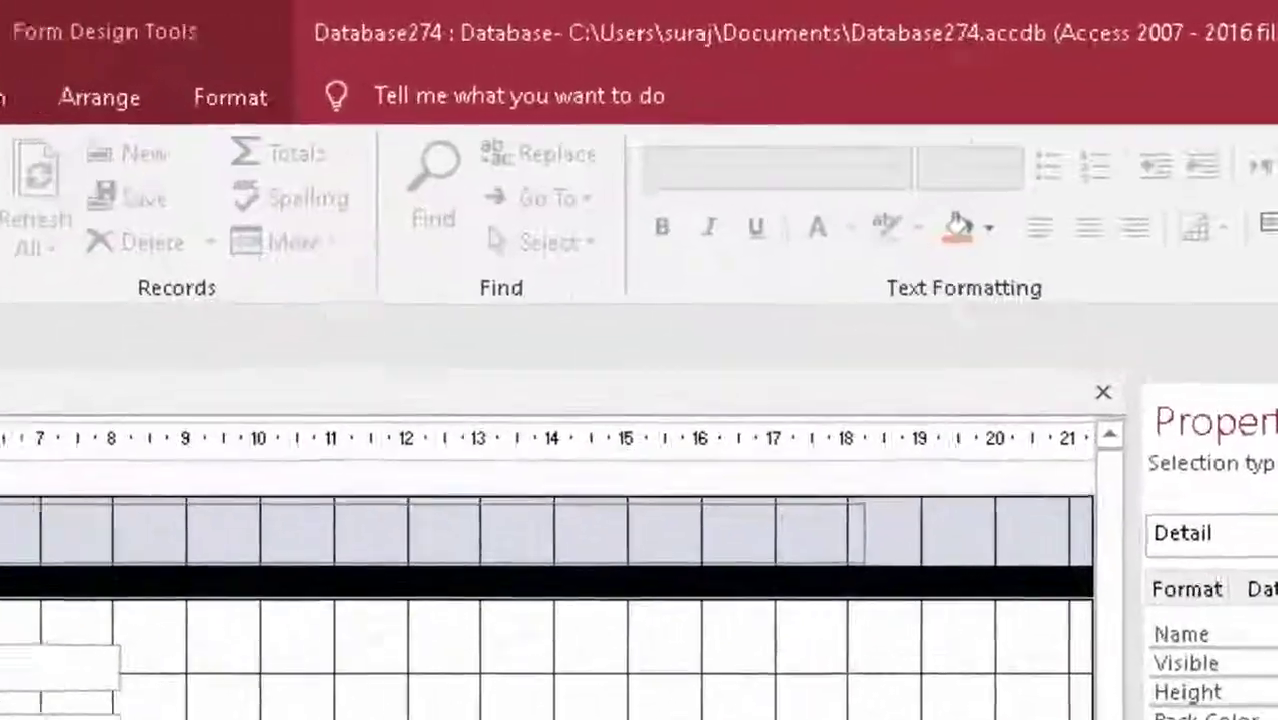
{"action": "left_click", "coordinate": [938, 272]}
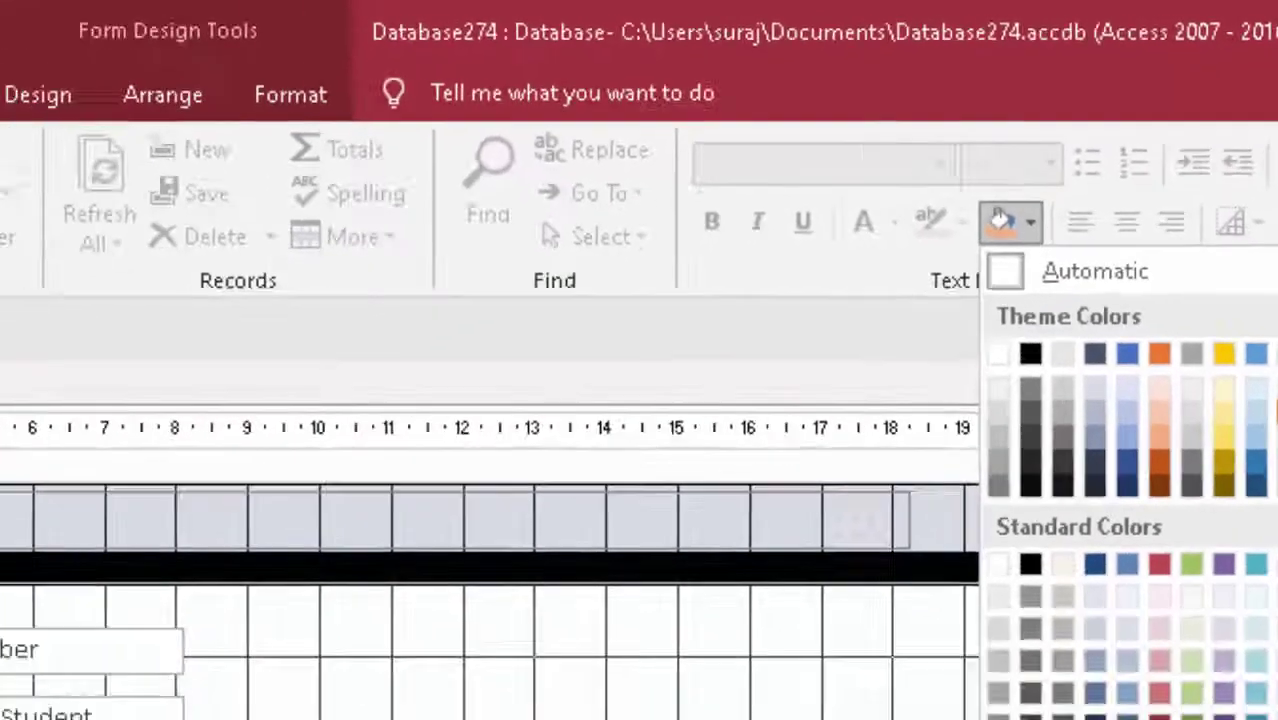
{"action": "left_click", "coordinate": [1249, 497]}
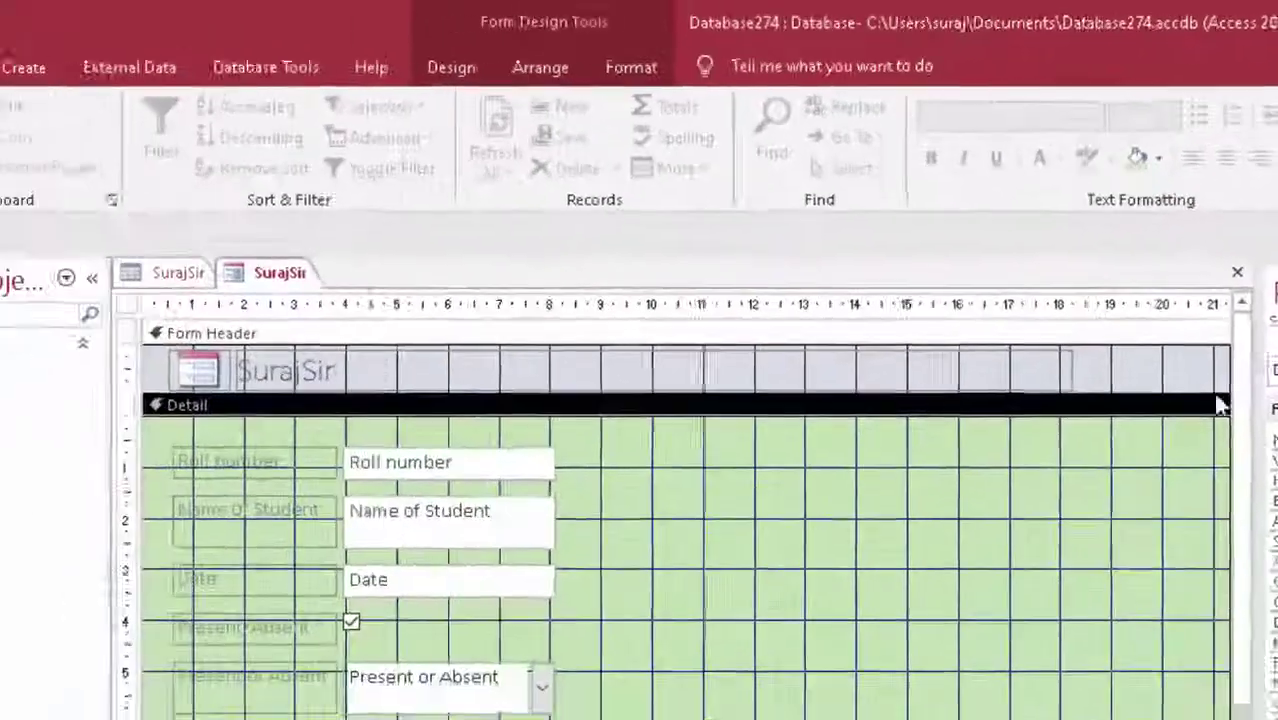
Make all labels and fields bold black, and drag the Form Footer down to extend the Detail section.
{"action": "left_click_drag", "start_coordinate": [722, 638], "coordinate": [270, 395]}
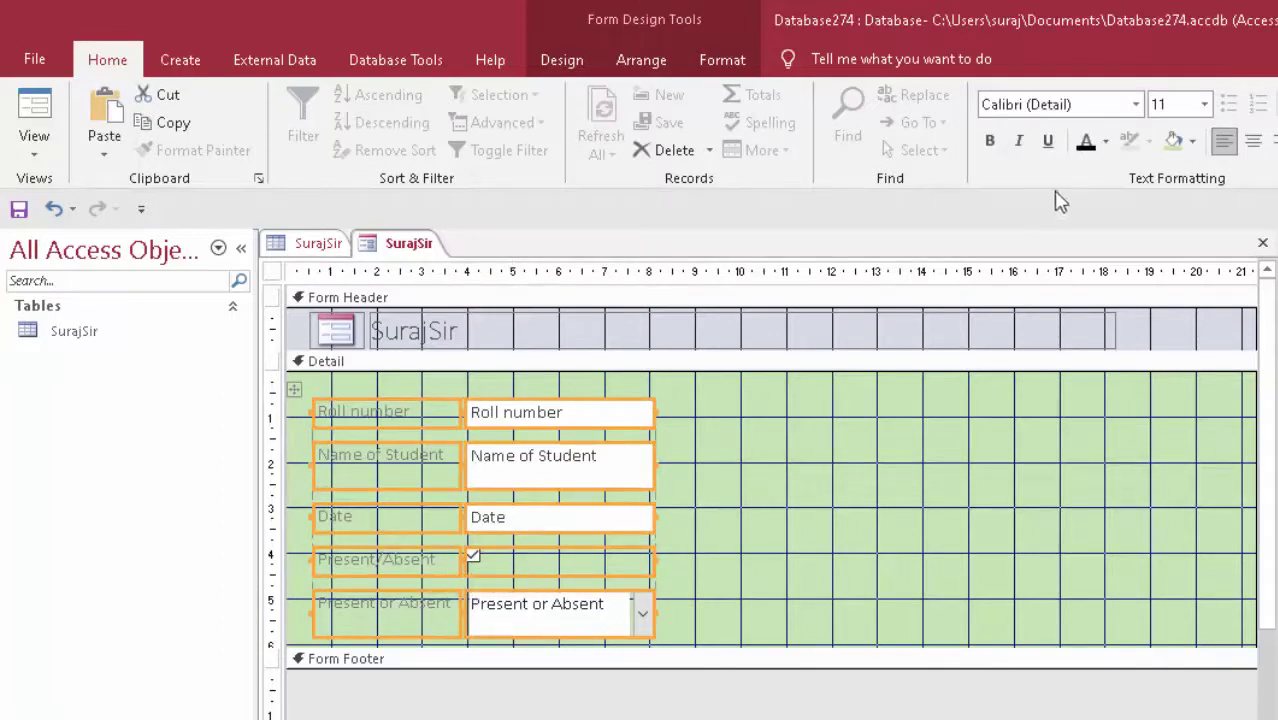
{"action": "left_click", "coordinate": [1085, 141]}
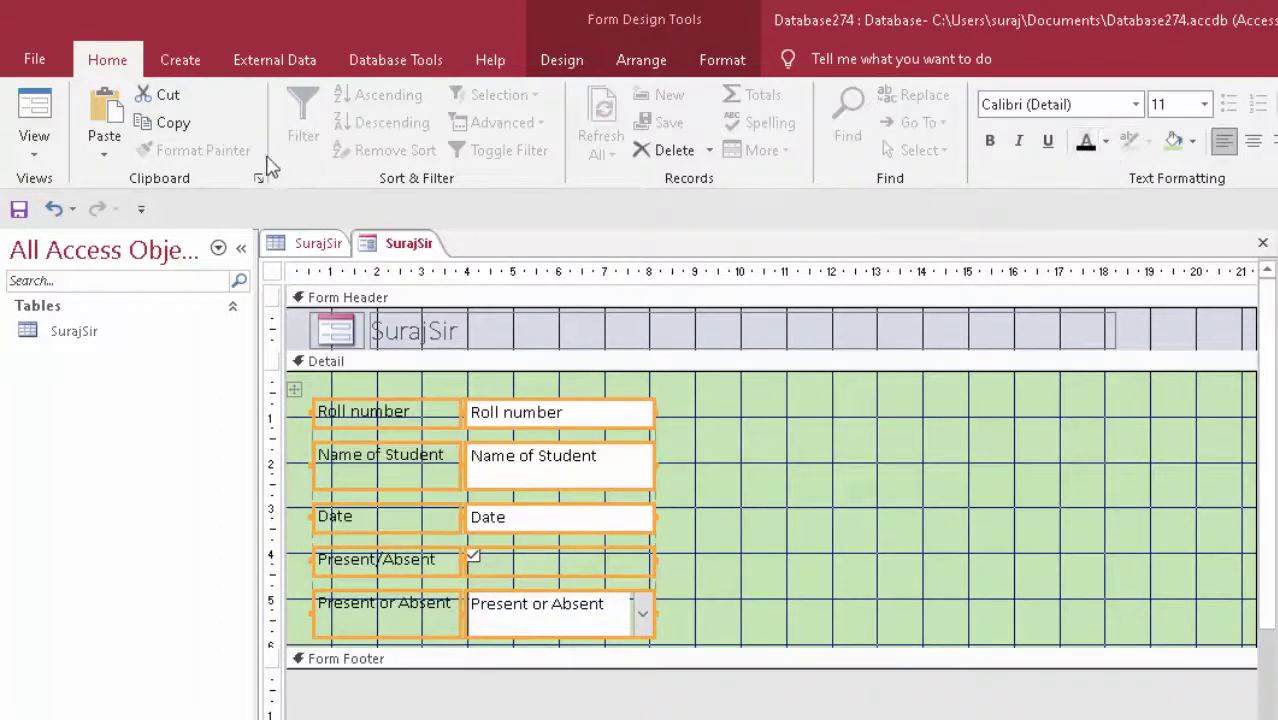
{"action": "left_click", "coordinate": [989, 141]}
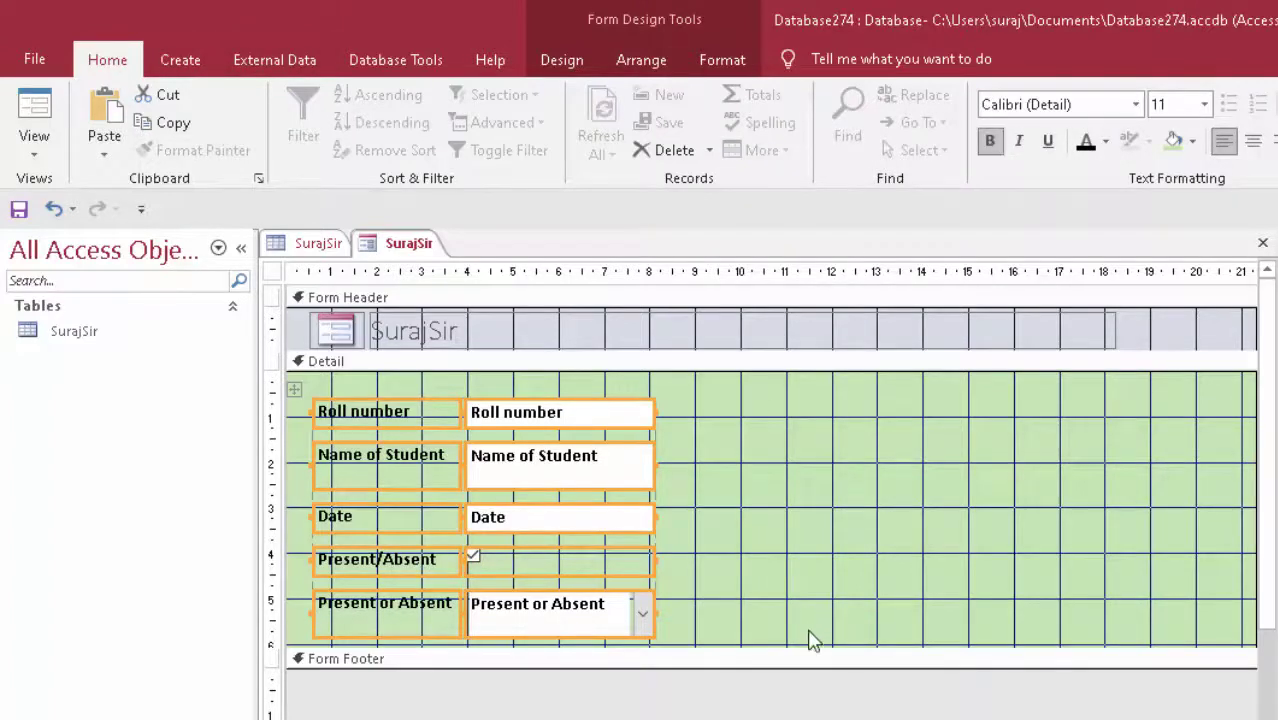
{"action": "left_click_drag", "start_coordinate": [807, 652], "coordinate": [807, 715]}
{"action": "left_click", "coordinate": [180, 60]}
{"action": "left_click", "coordinate": [577, 66]}
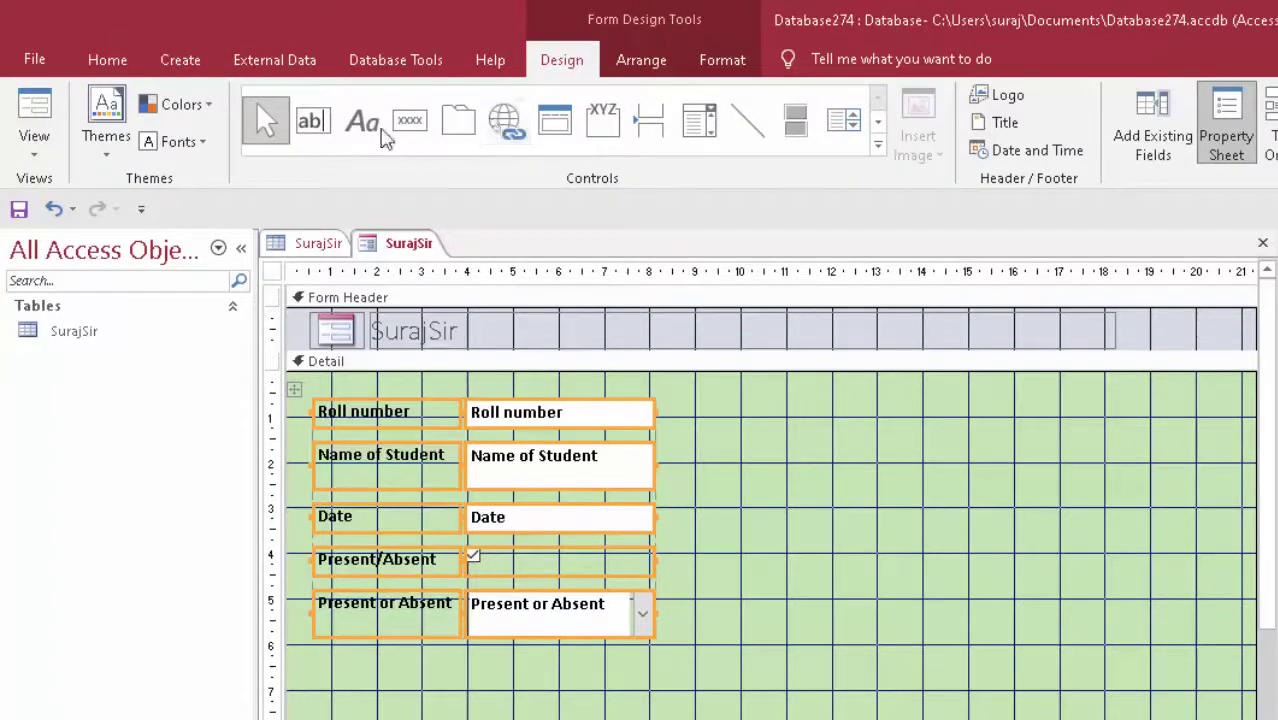
Draw an unbound text box below Present or Absent and select its Text17 label.
{"action": "left_click", "coordinate": [320, 125]}
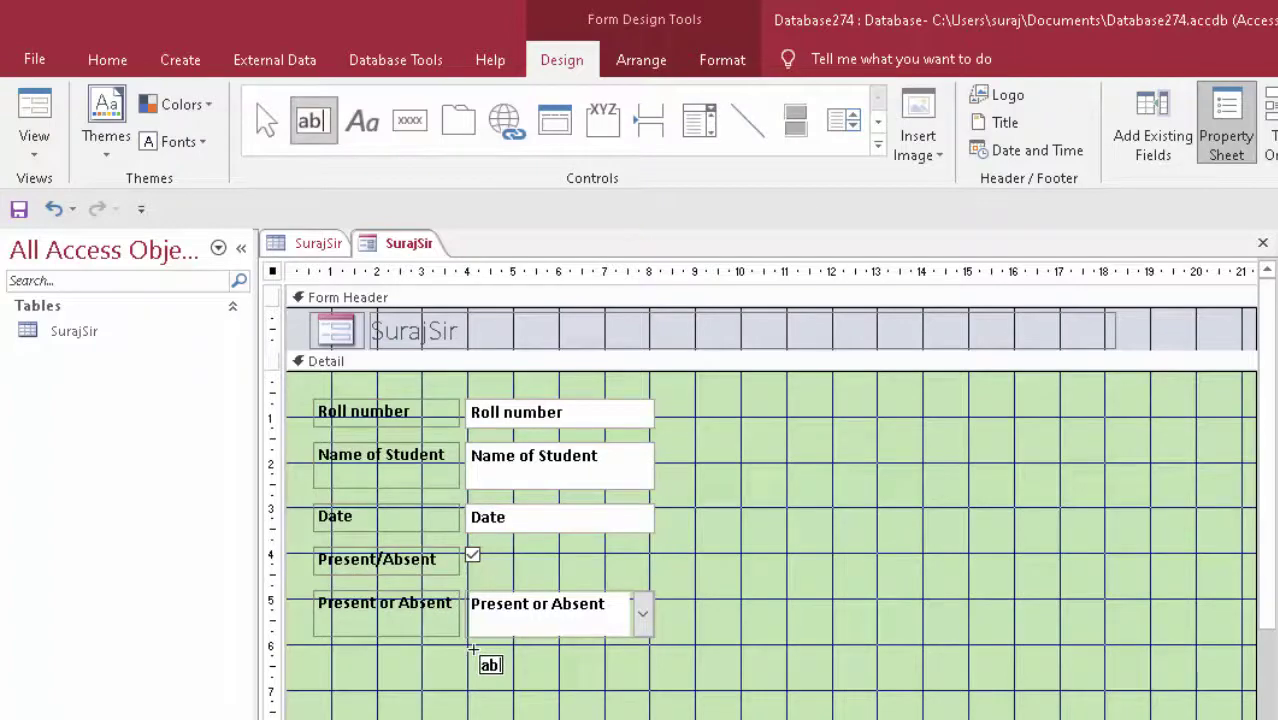
{"action": "left_click_drag", "start_coordinate": [473, 649], "coordinate": [625, 676]}
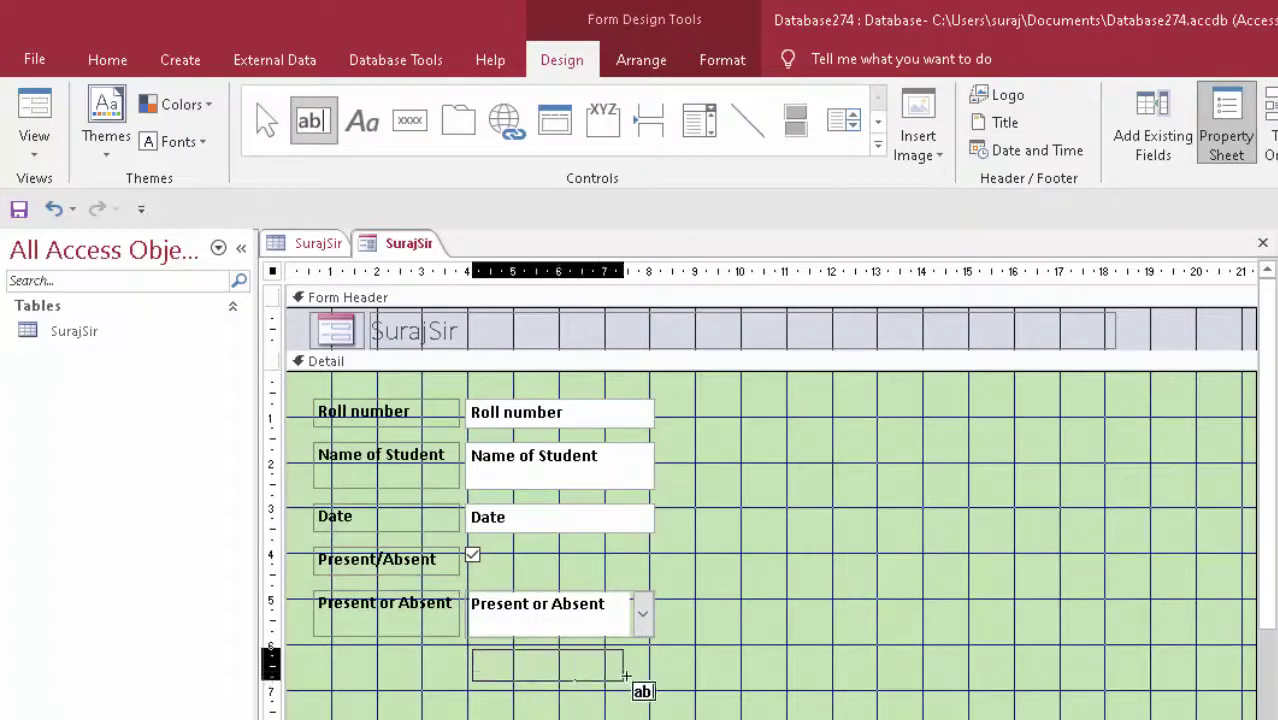
{"action": "left_click_drag", "start_coordinate": [625, 676], "coordinate": [657, 677]}
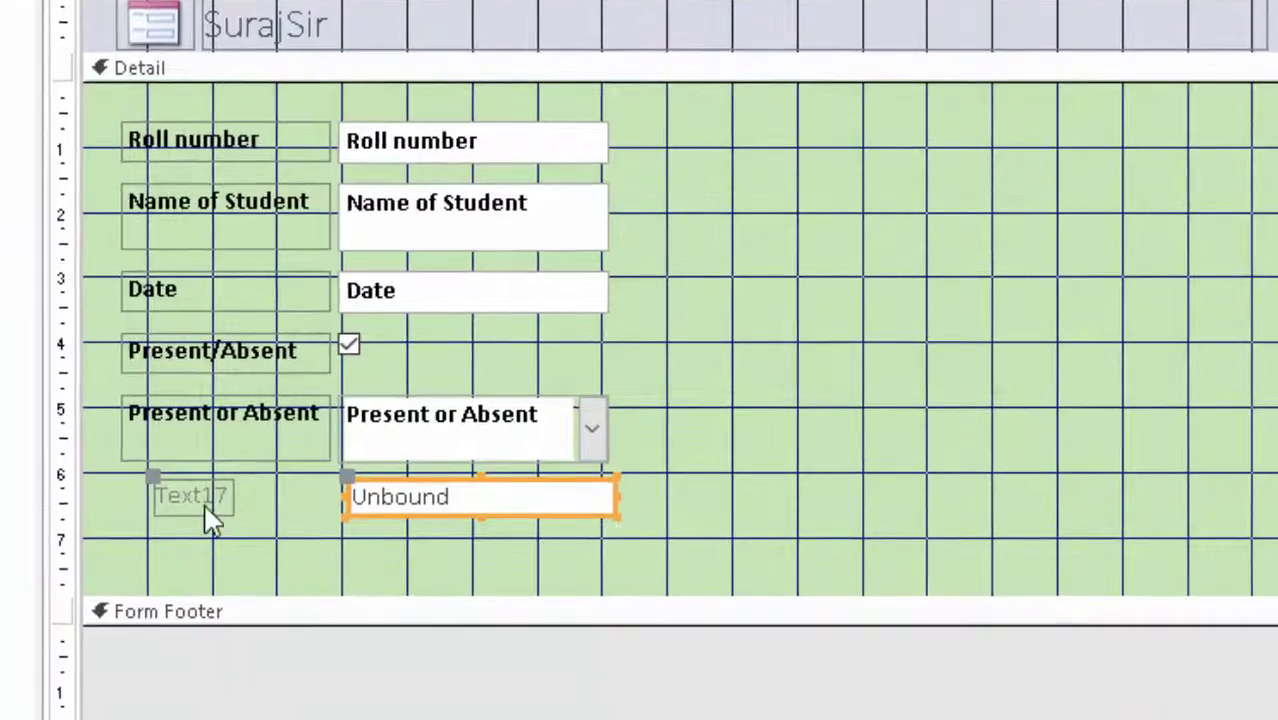
{"action": "left_click", "coordinate": [204, 503]}
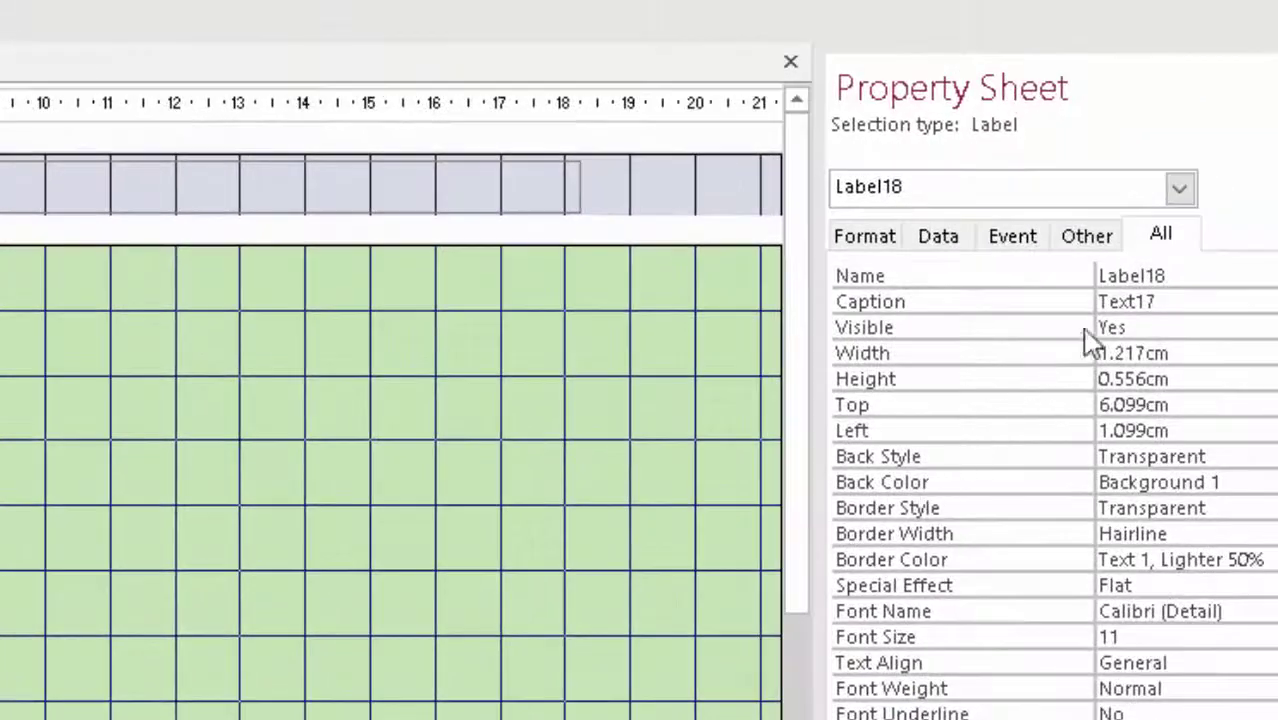
Change the Text17 label's caption to Present and widen it to fit.
{"action": "left_click", "coordinate": [1020, 302]}
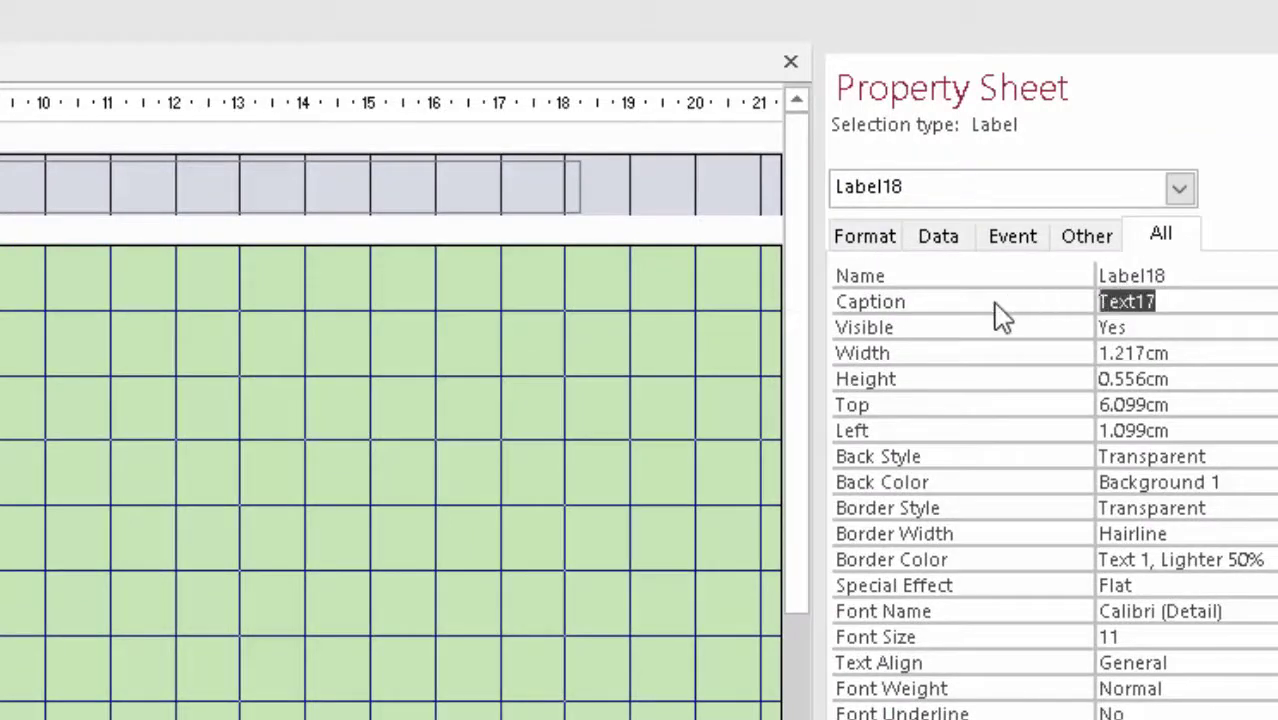
{"action": "key", "text": "Delete"}
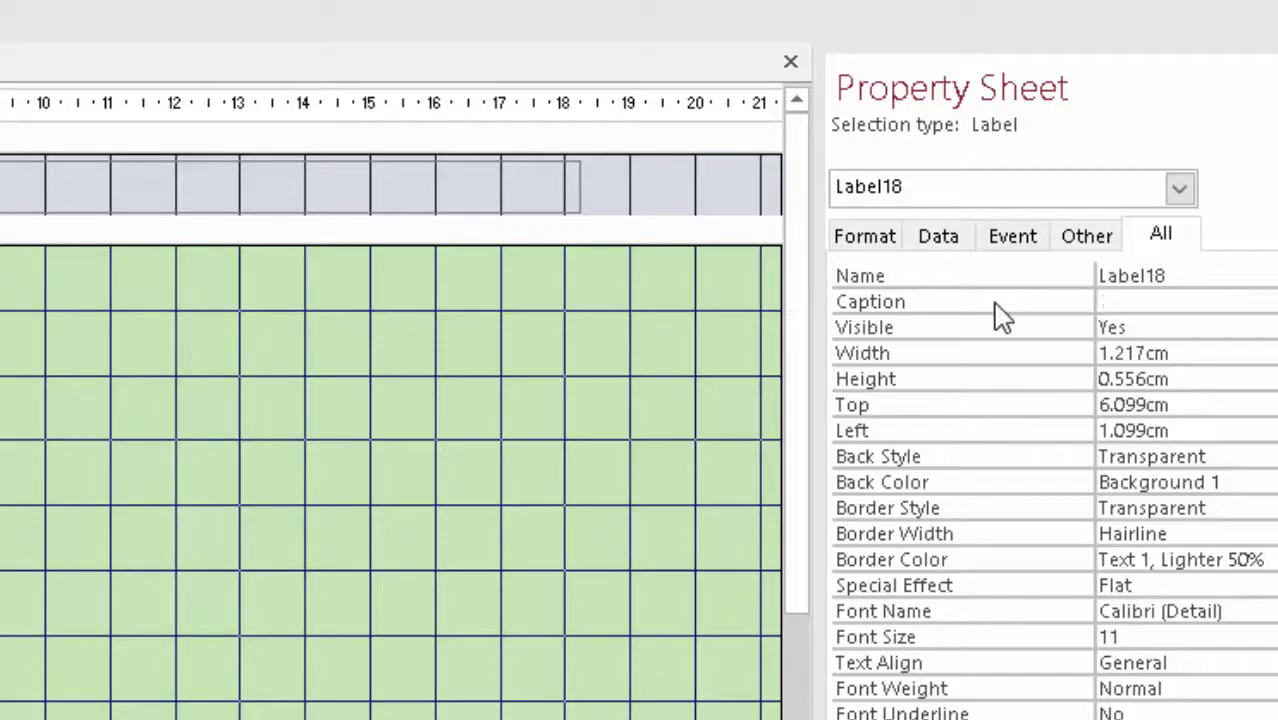
{"action": "type", "text": "Prese"}
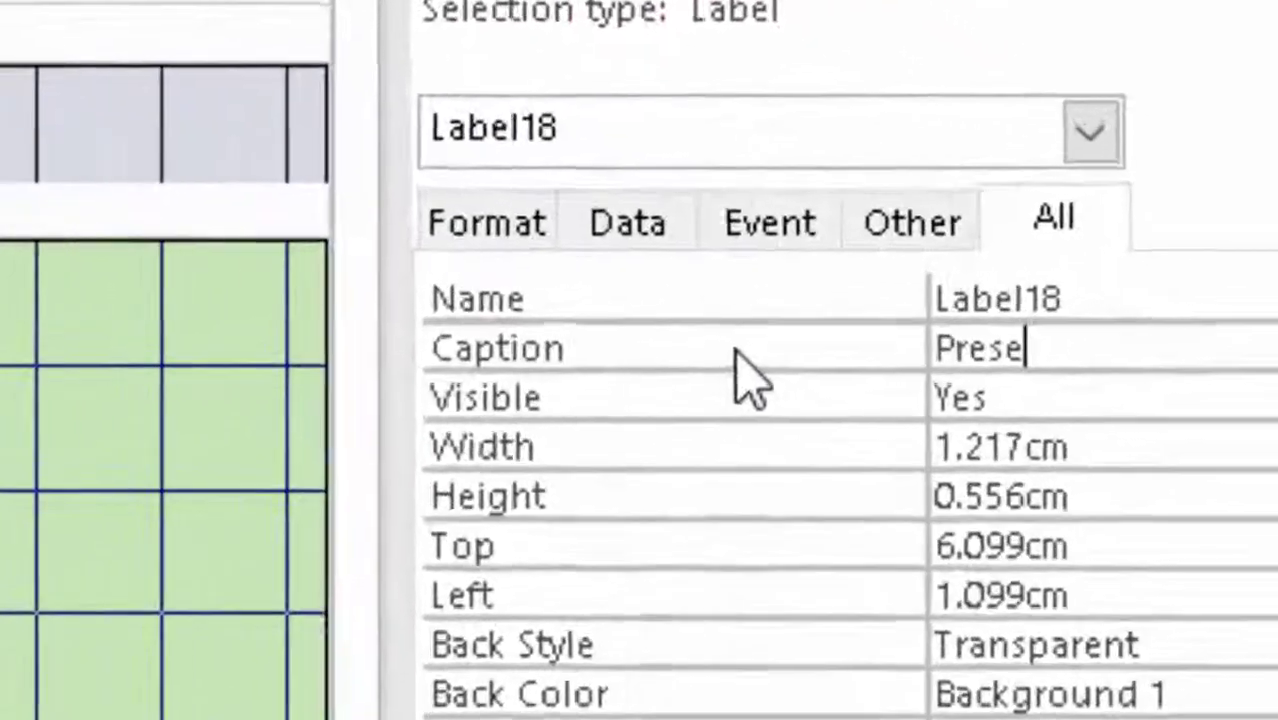
{"action": "type", "text": "nt"}
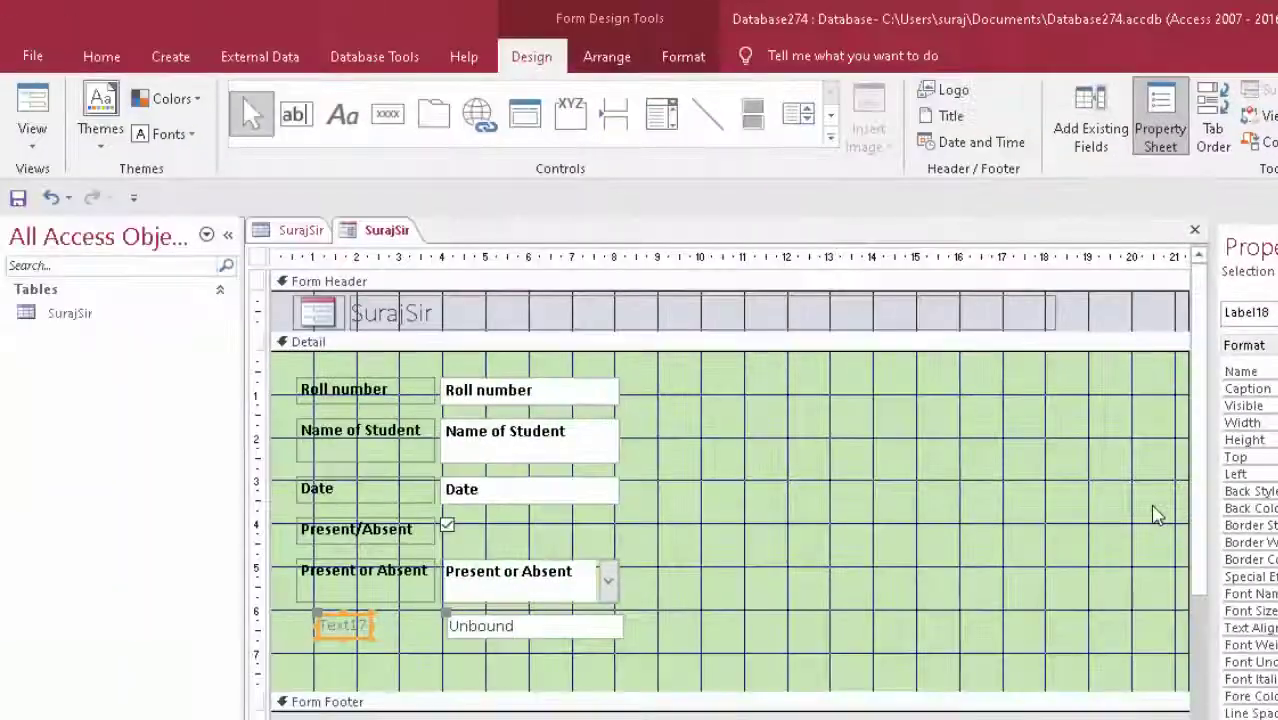
{"action": "left_click", "coordinate": [1066, 530]}
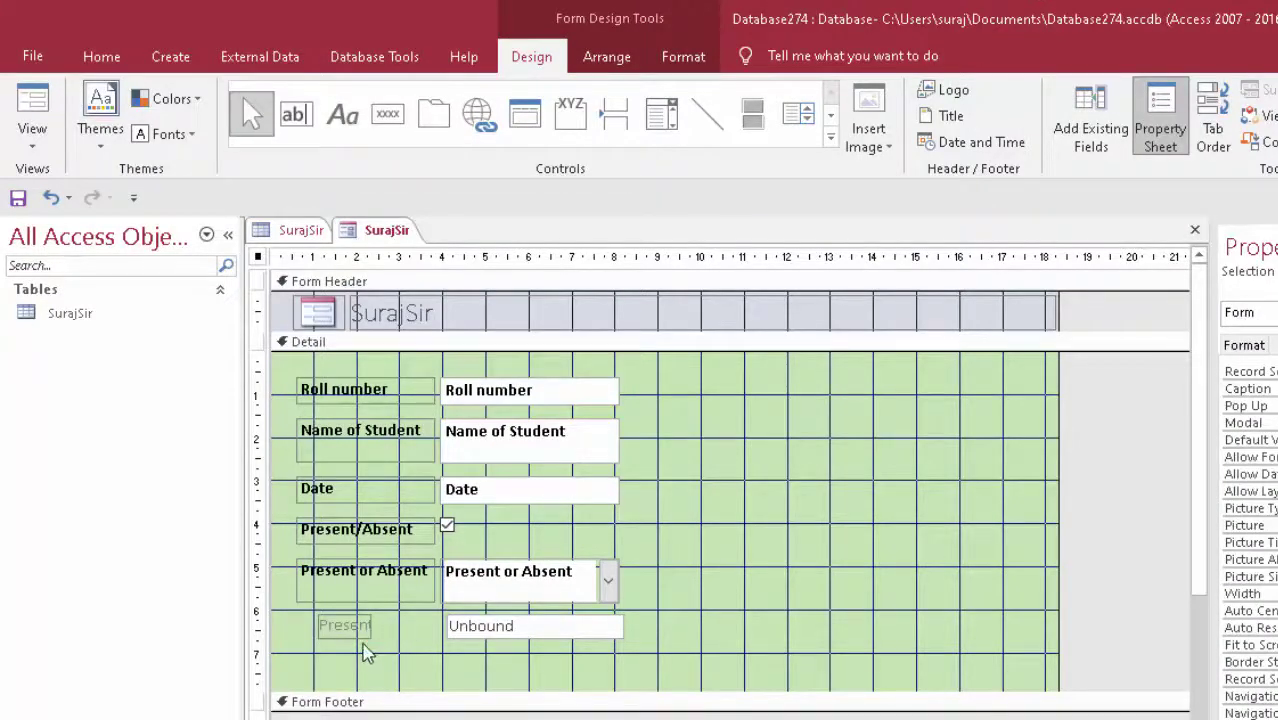
{"action": "left_click", "coordinate": [364, 634]}
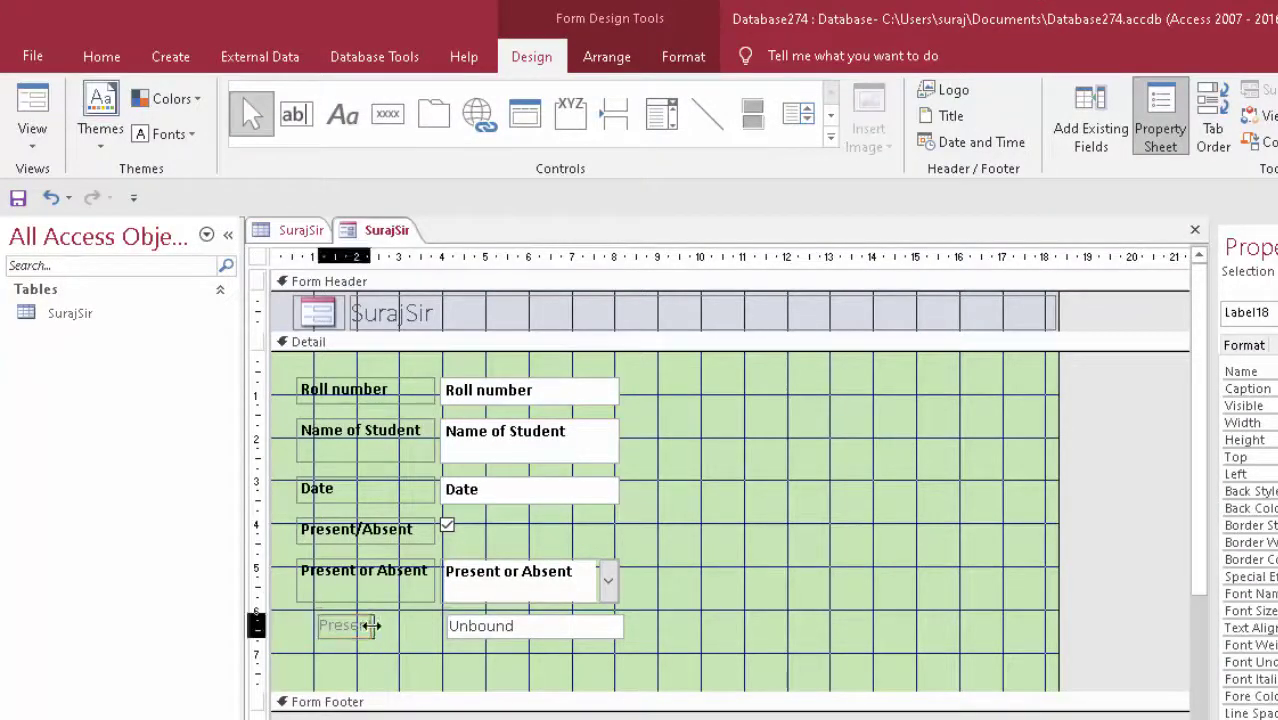
{"action": "left_click_drag", "start_coordinate": [370, 625], "coordinate": [410, 632]}
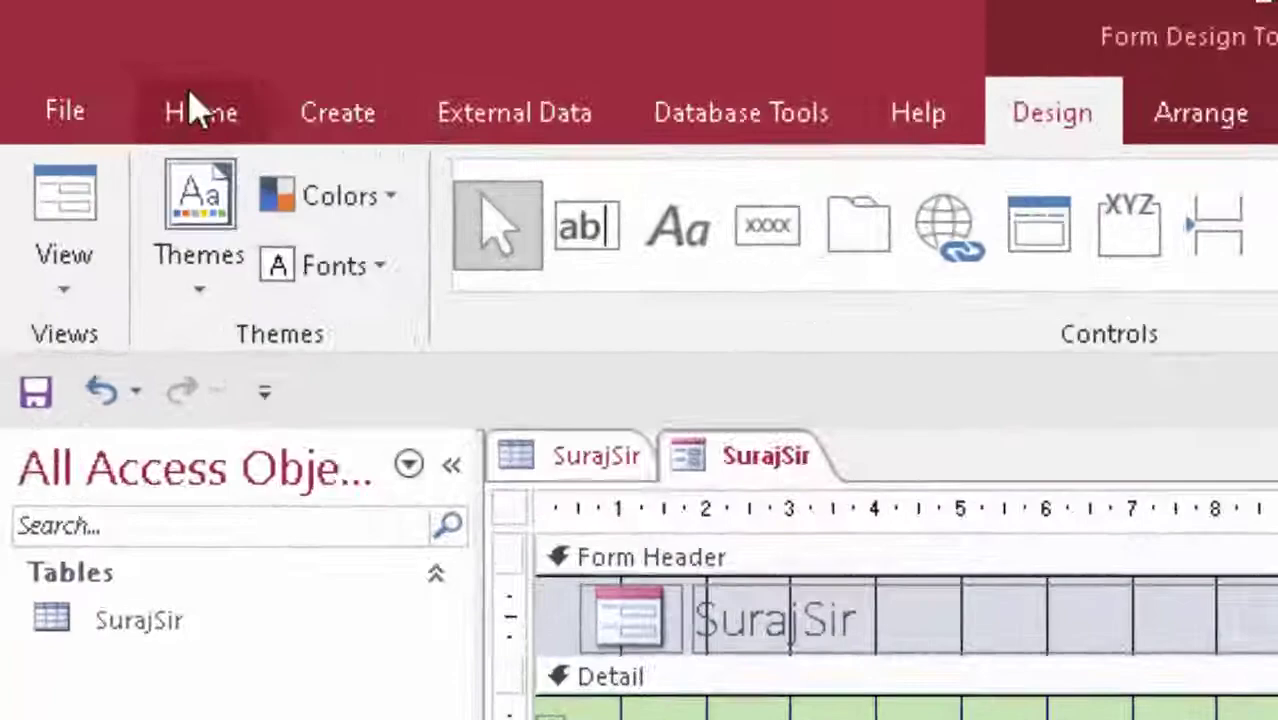
Copy the bold label formatting onto the Present label with Format Painter.
{"action": "left_click", "coordinate": [195, 110]}
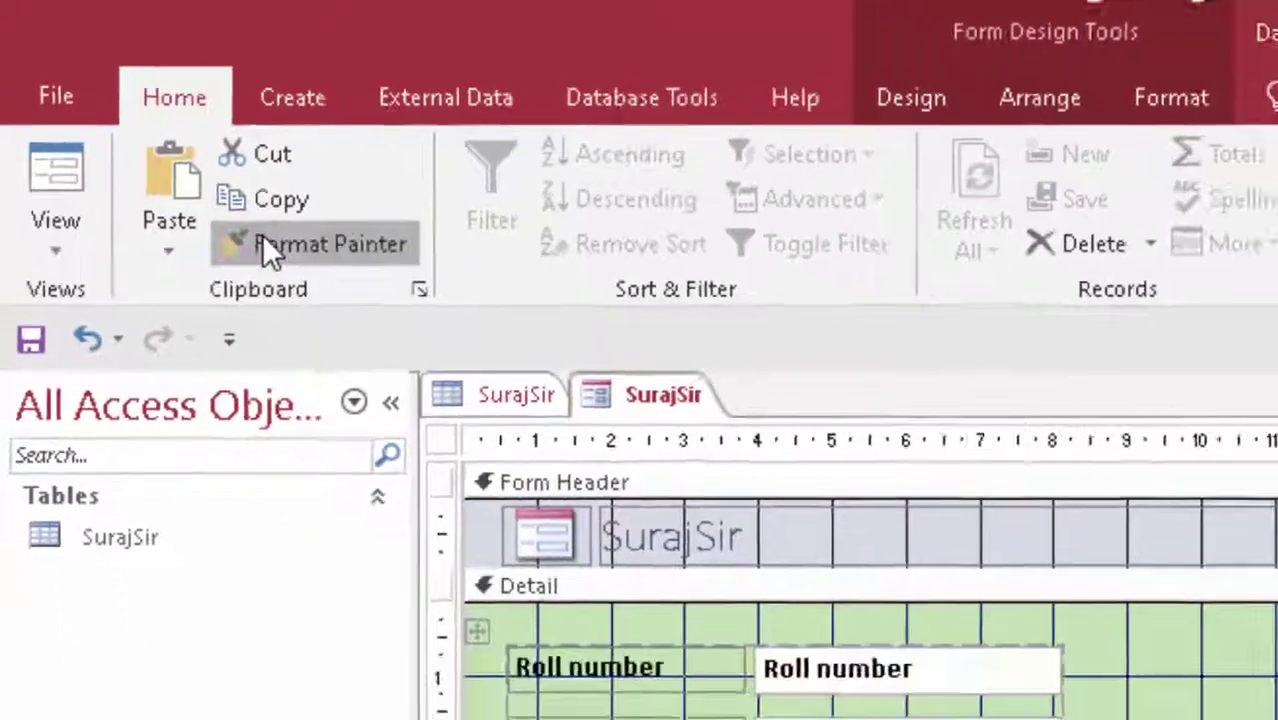
{"action": "left_click", "coordinate": [262, 240]}
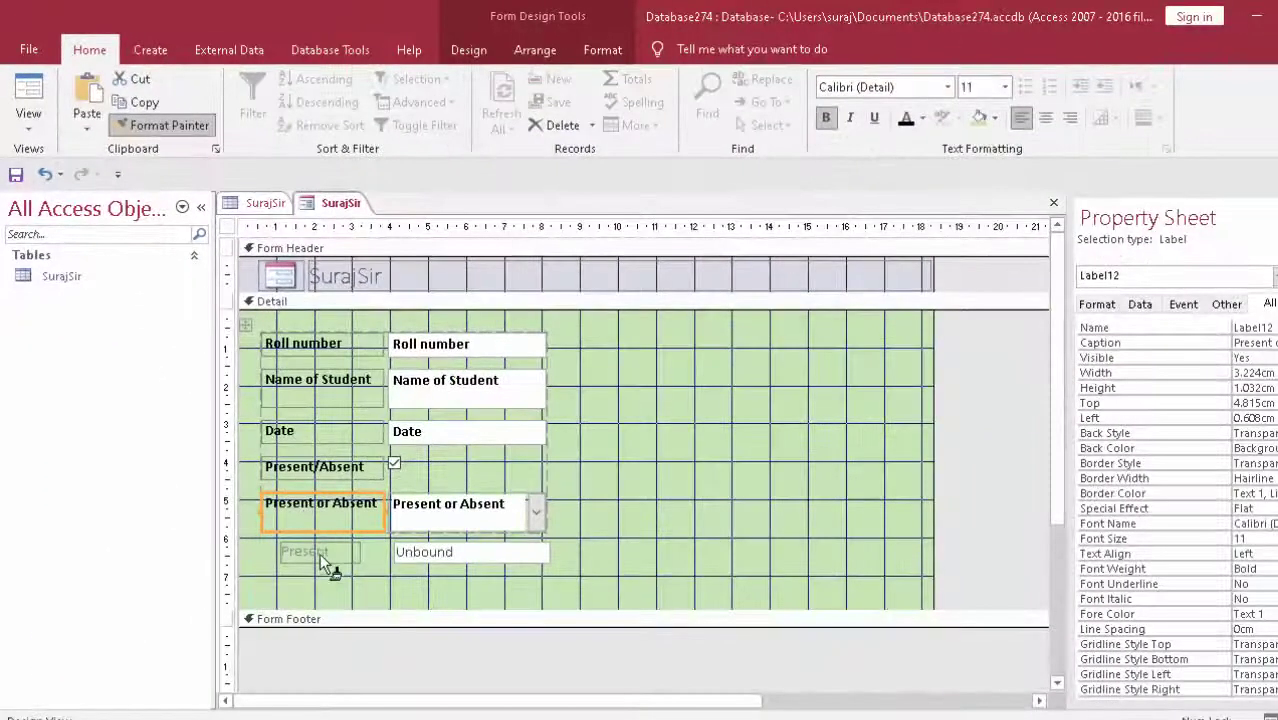
{"action": "left_click", "coordinate": [322, 554]}
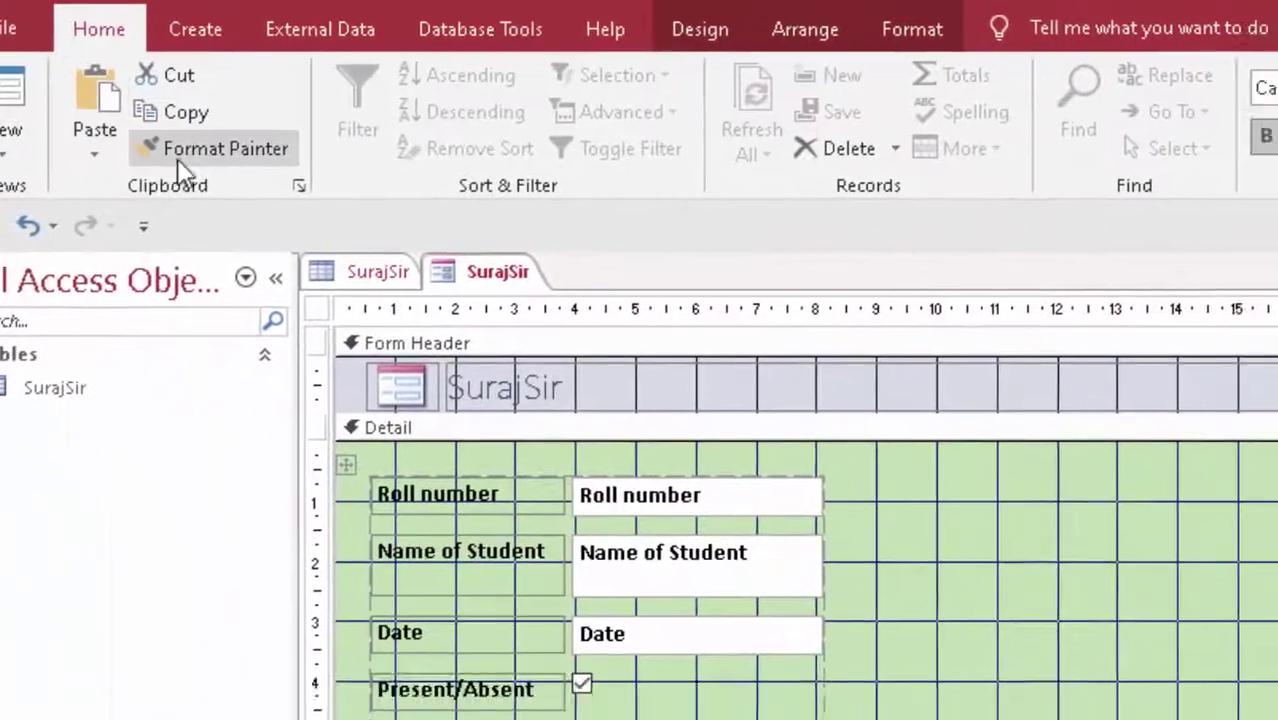
{"action": "left_click", "coordinate": [180, 162]}
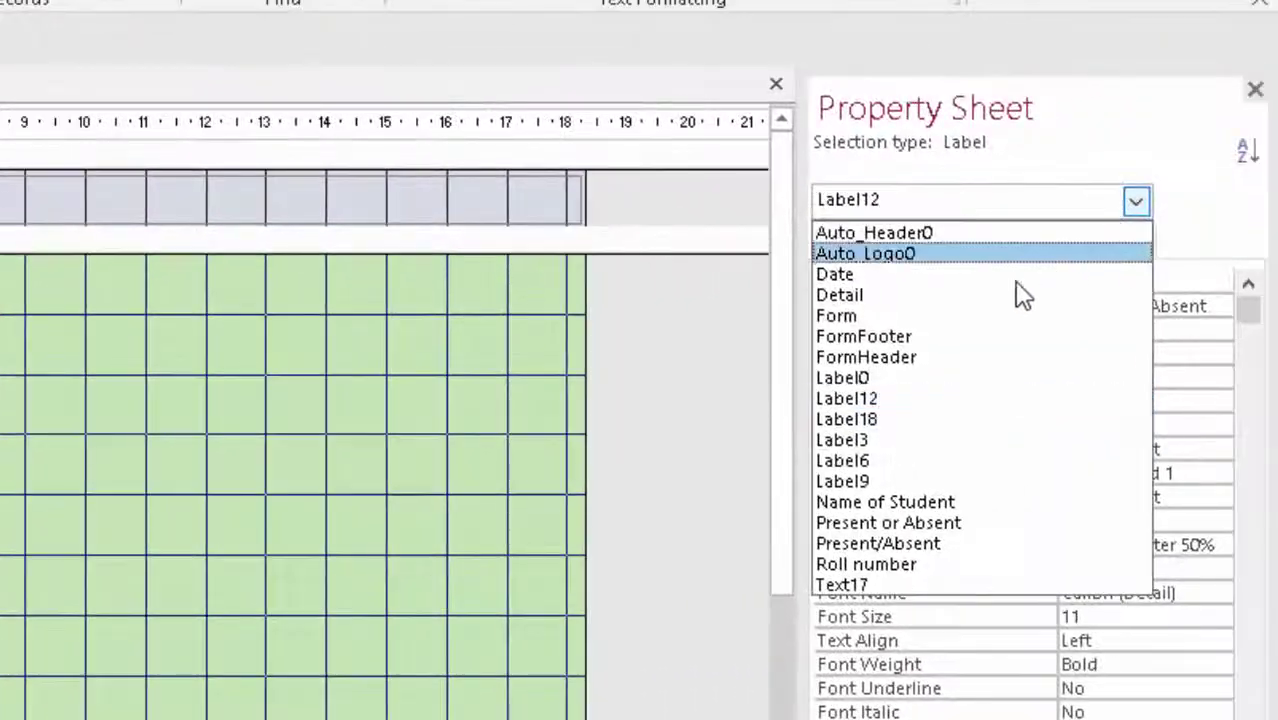
Rename the unbound text box from Text17 to Present in the Property Sheet.
{"action": "left_click", "coordinate": [995, 316]}
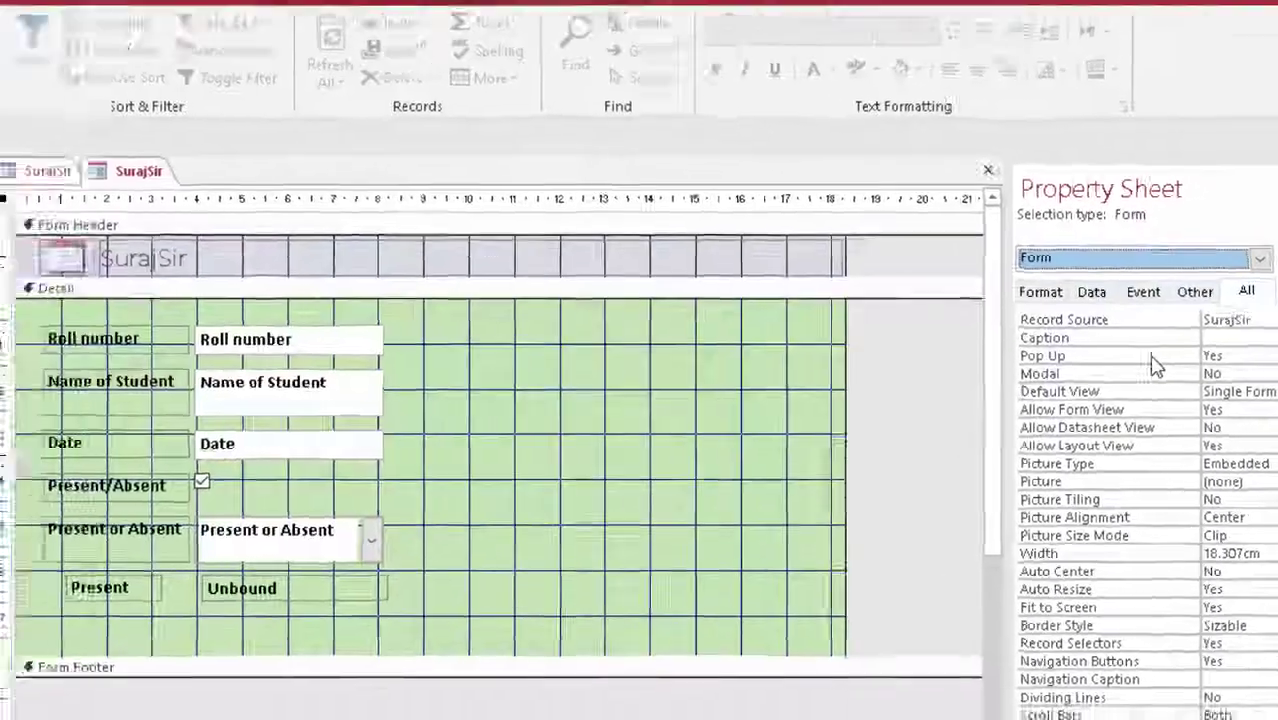
{"action": "left_click", "coordinate": [555, 582]}
{"action": "left_click", "coordinate": [550, 576]}
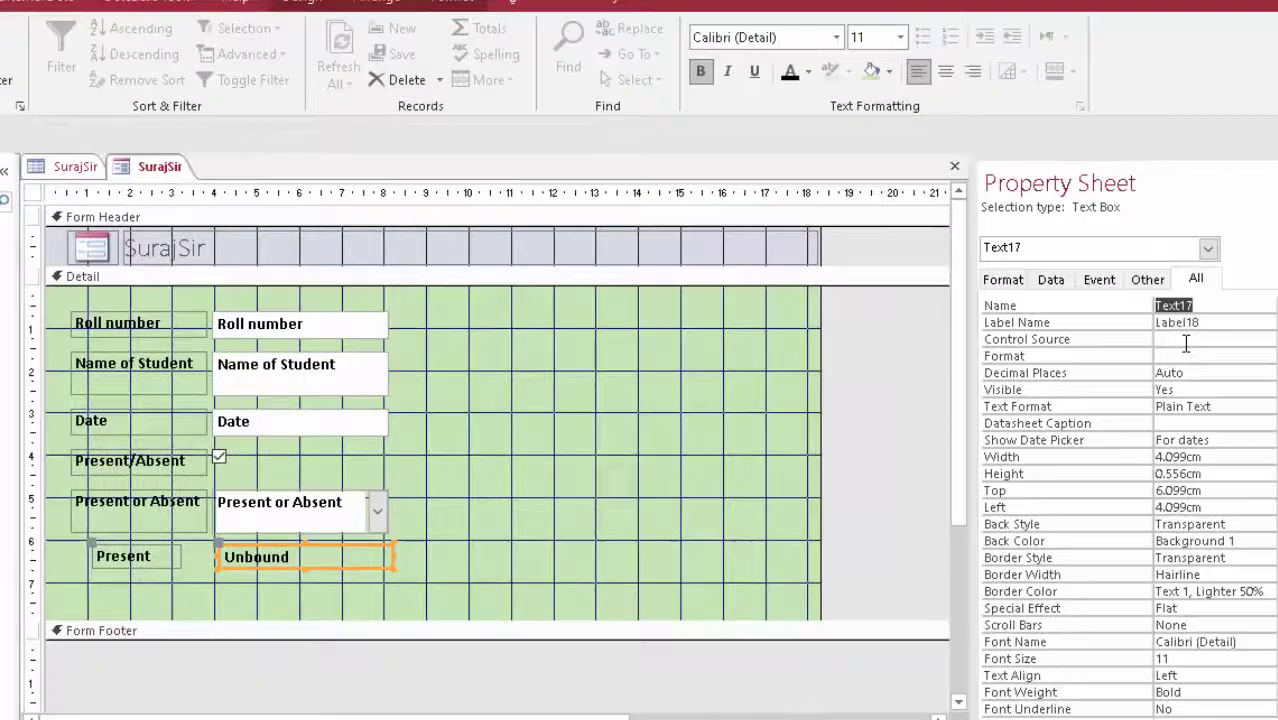
{"action": "left_click", "coordinate": [1193, 338]}
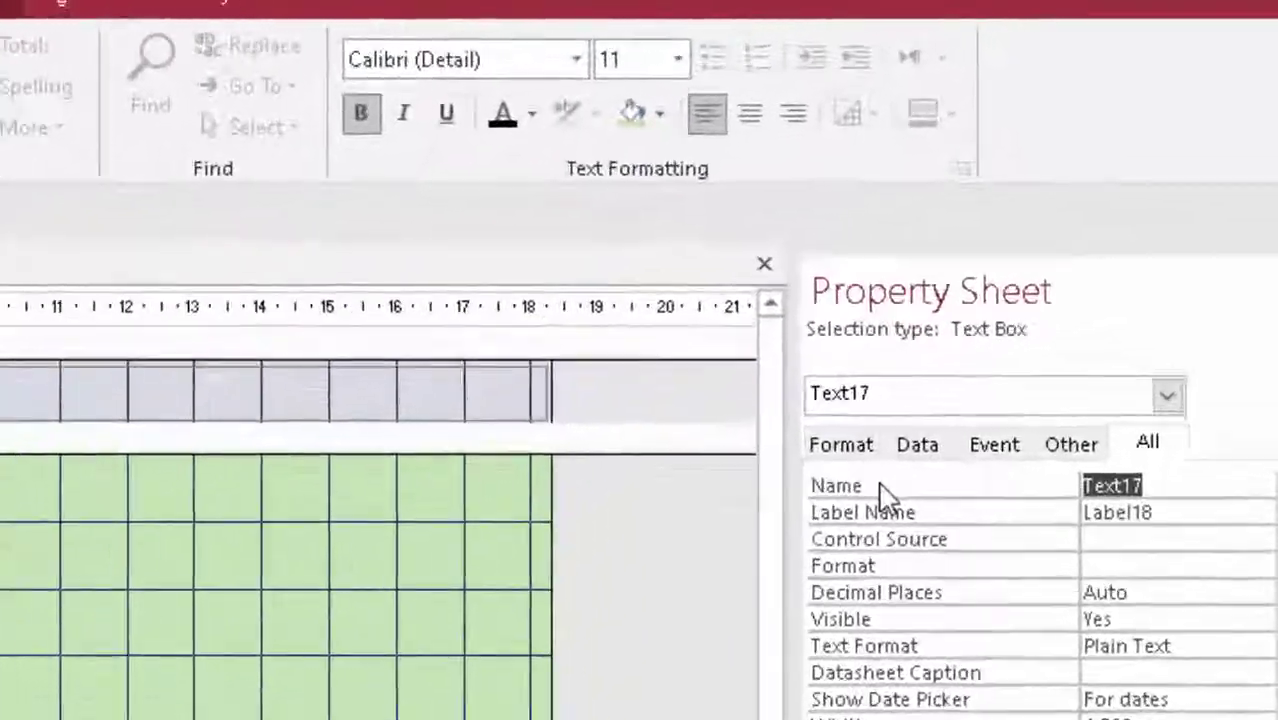
{"action": "key", "text": "Delete"}
{"action": "type", "text": "P"}
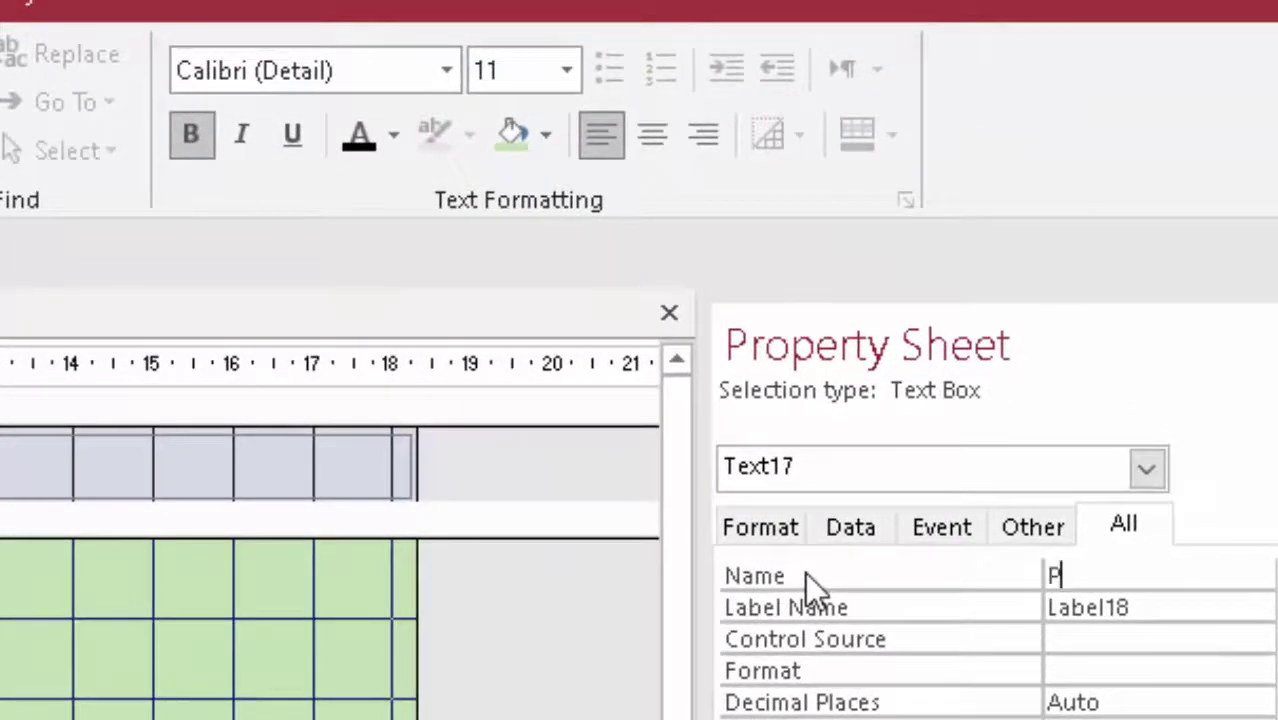
{"action": "type", "text": "resent"}
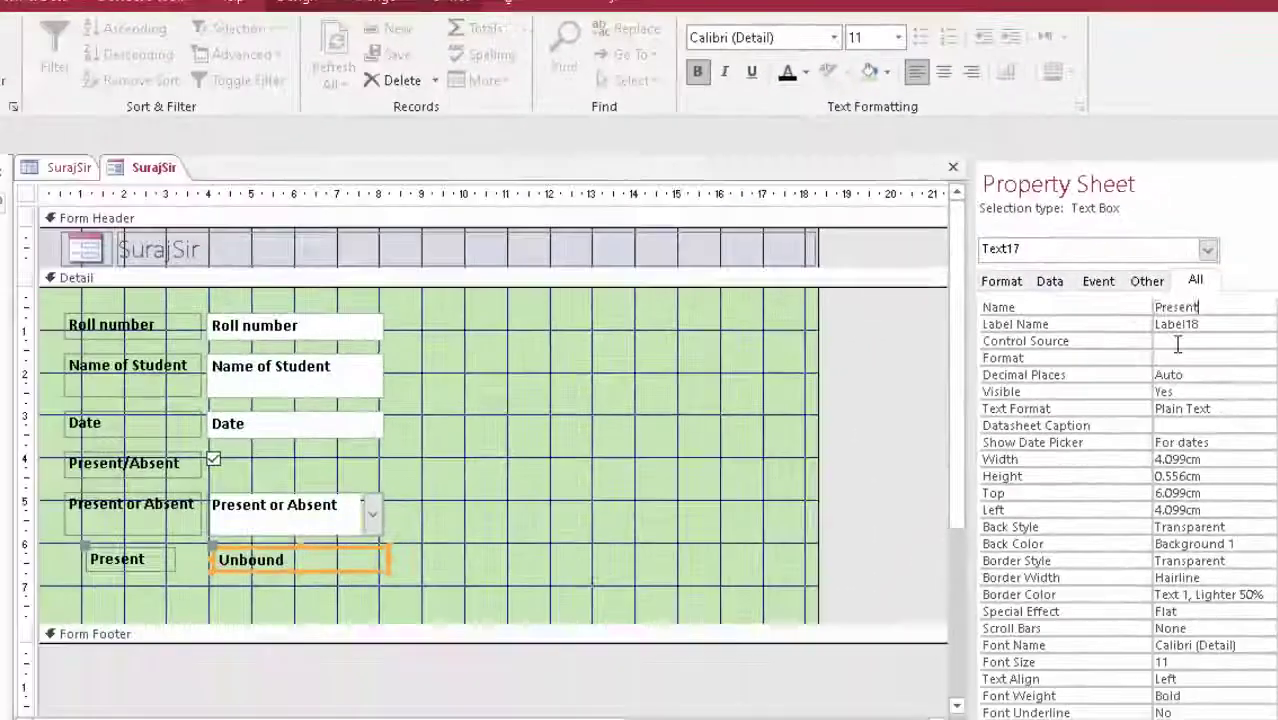
{"action": "left_click", "coordinate": [1200, 343]}
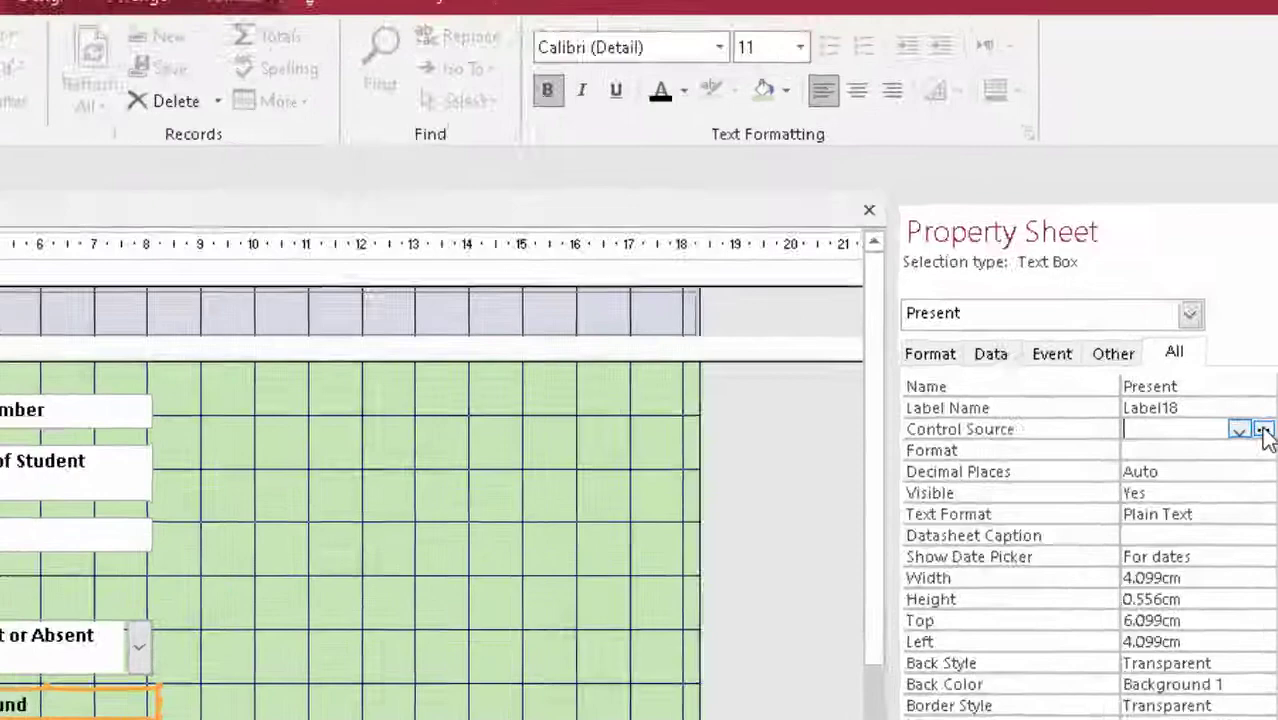
Set the Present text box's Control Source to =Count(IIf([Present/Absent]=Yes,0)).
{"action": "left_click", "coordinate": [1265, 342]}
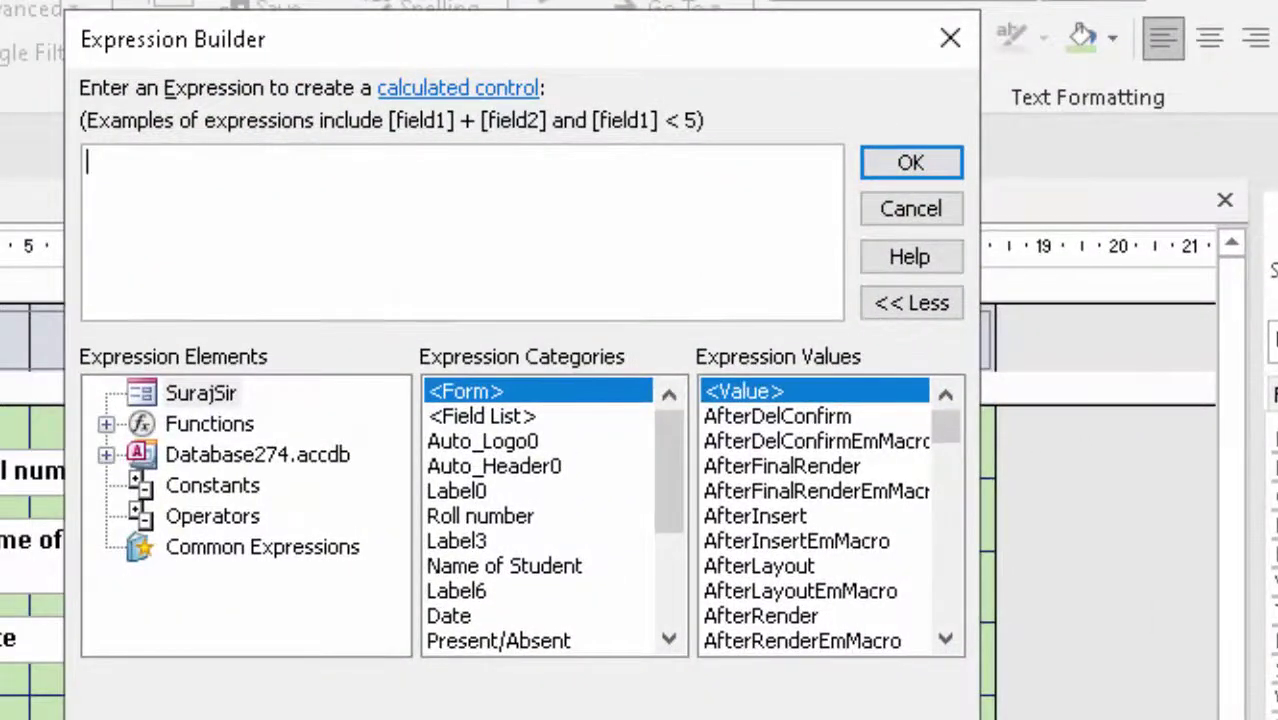
{"action": "type", "text": "count"}
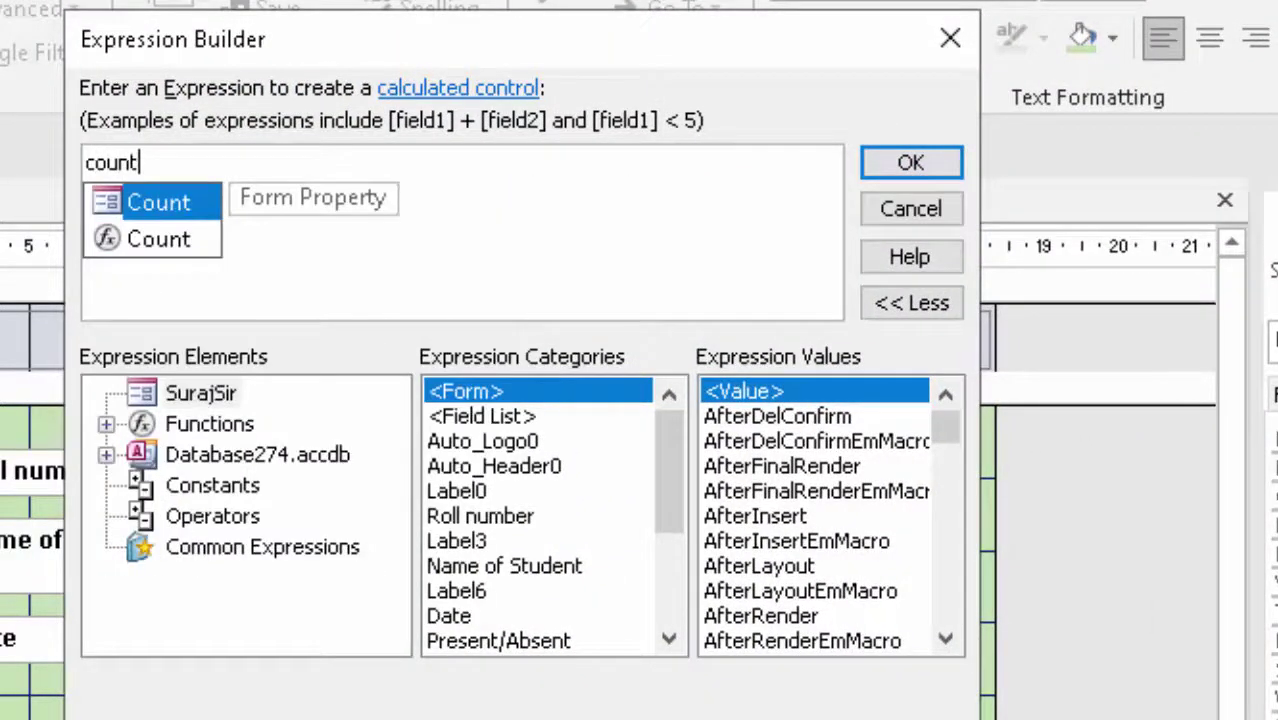
{"action": "type", "text": "("}
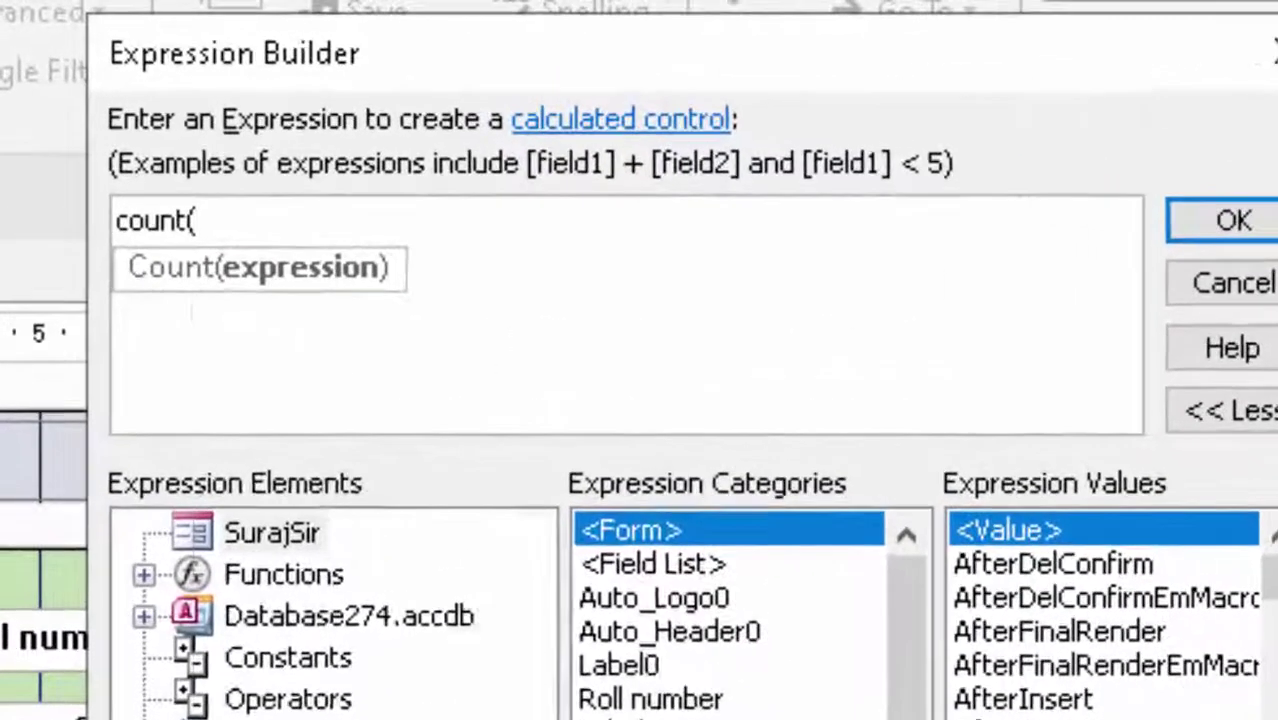
{"action": "type", "text": "iif("}
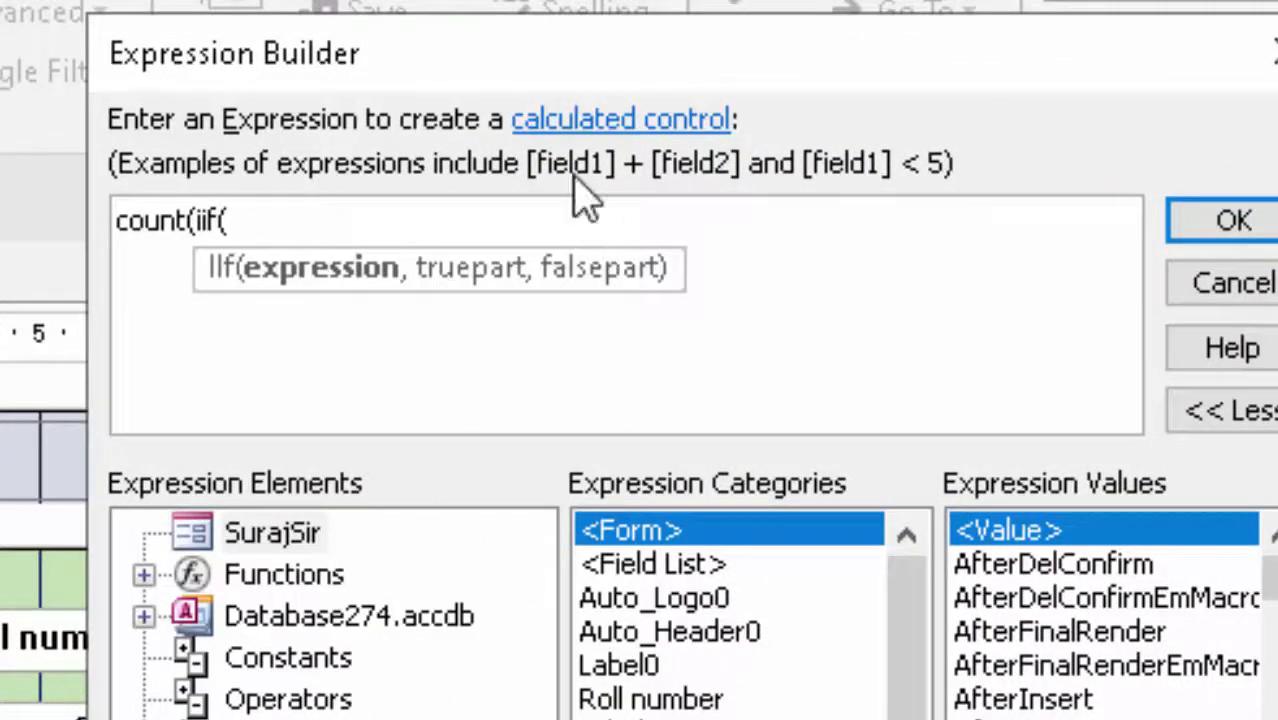
{"action": "mouse_move", "coordinate": [528, 57]}
{"action": "left_mouse_down"}
{"action": "mouse_move", "coordinate": [640, 108]}
{"action": "mouse_move", "coordinate": [876, 162]}
{"action": "left_mouse_up"}
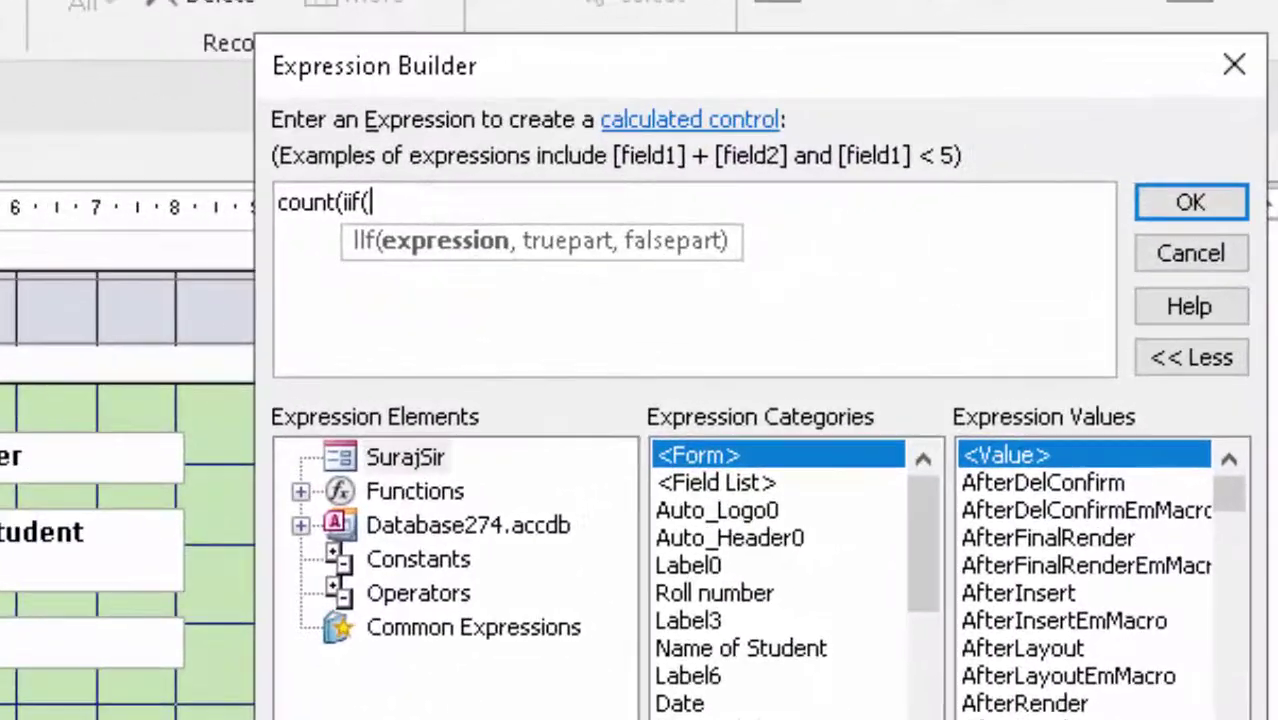
{"action": "scroll", "coordinate": [768, 710], "scroll_direction": "down", "scroll_amount": 2}
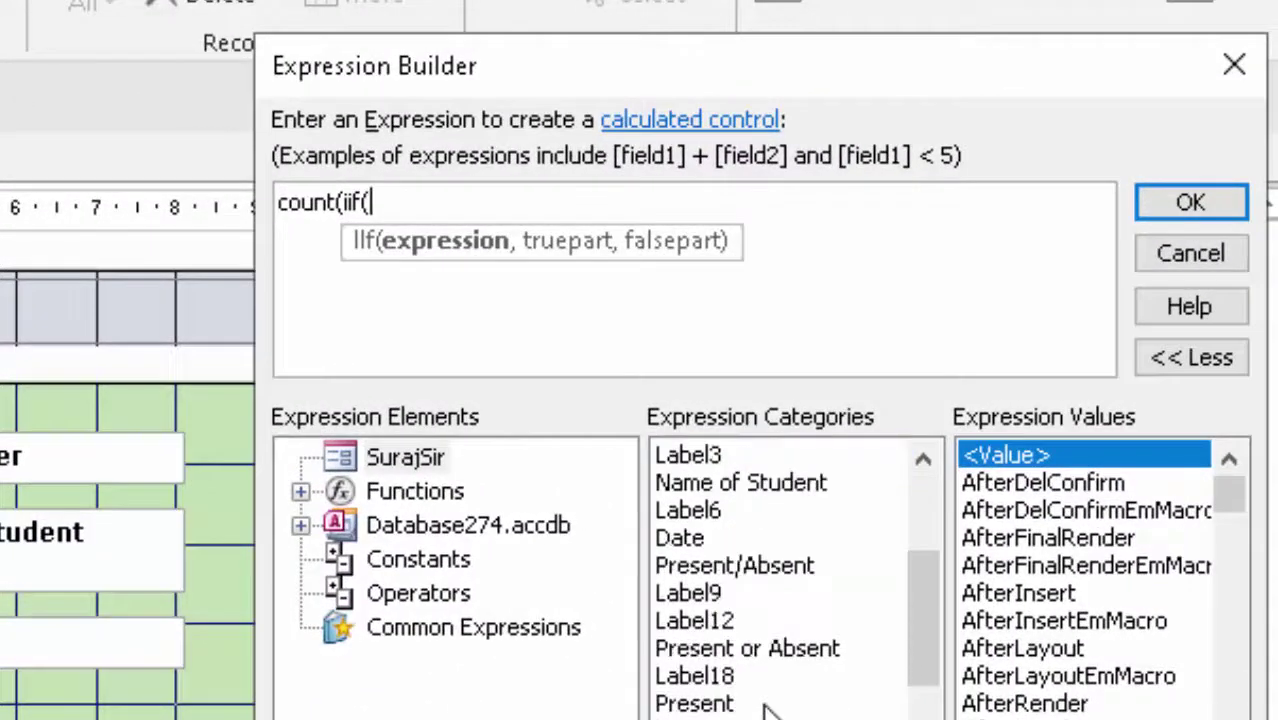
{"action": "double_click", "coordinate": [778, 568]}
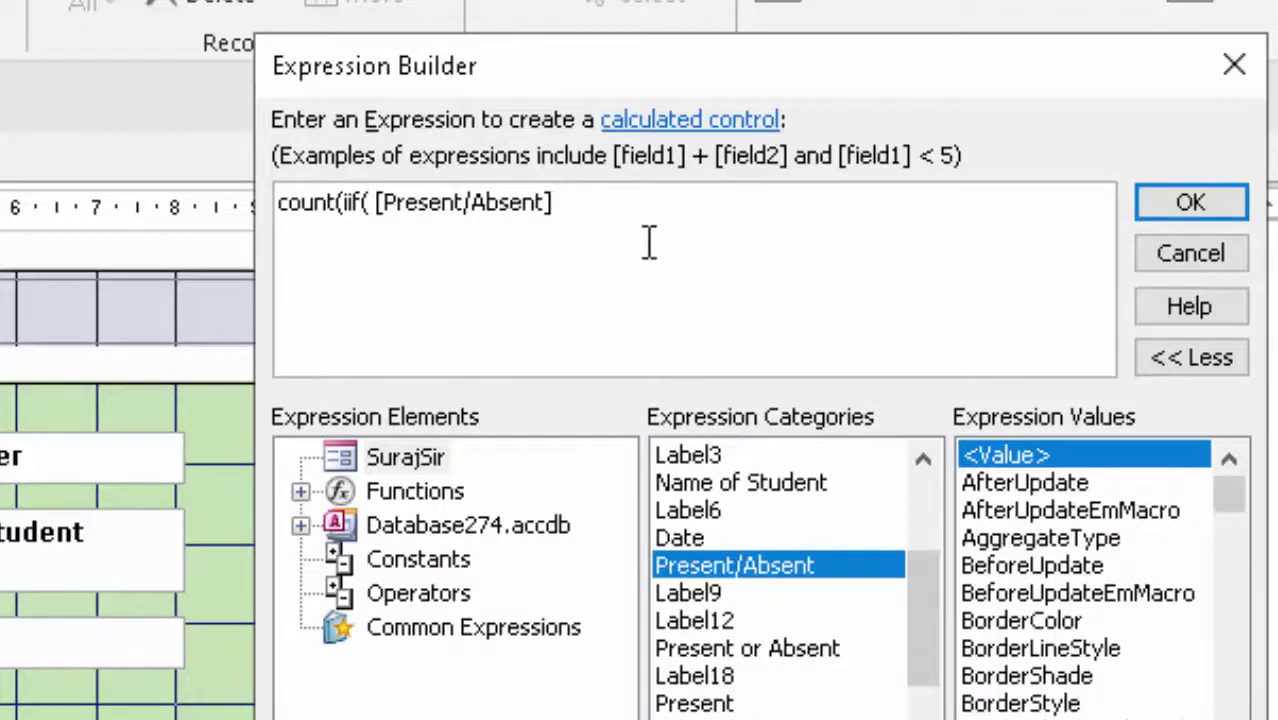
{"action": "type", "text": " =\"Y"}
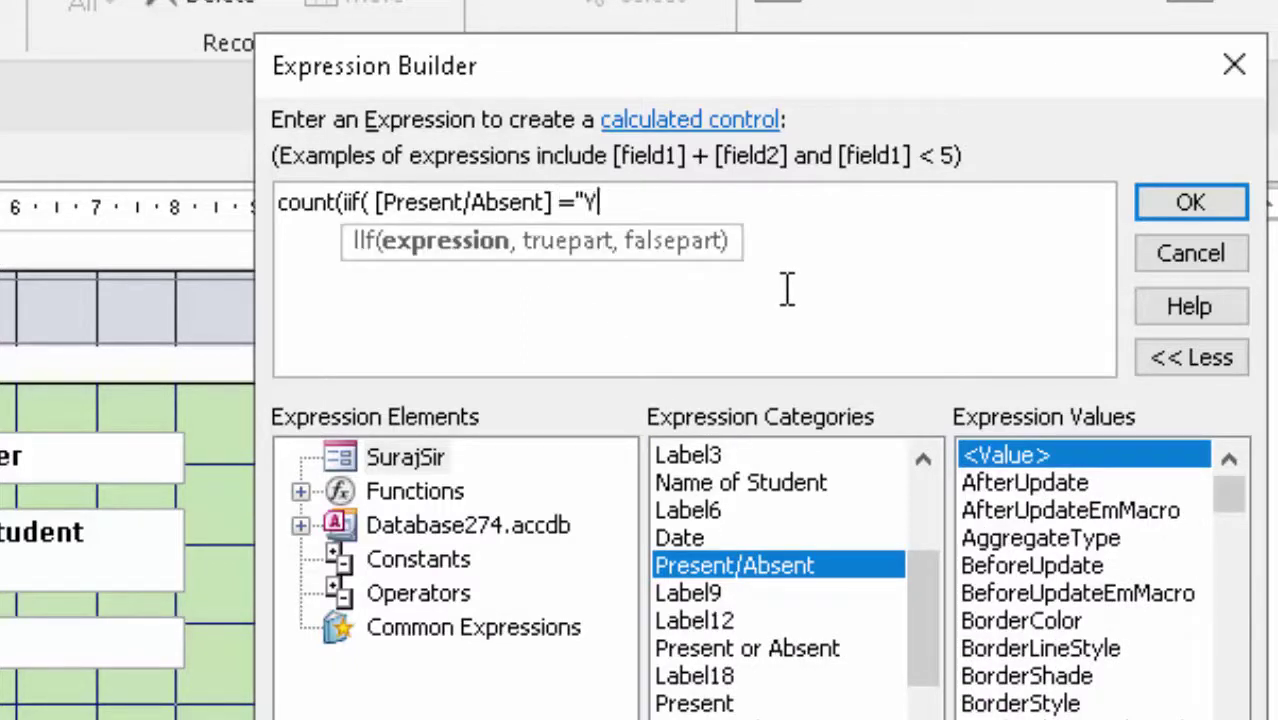
{"action": "type", "text": "es"}
{"action": "key", "text": "BackSpace"}
{"action": "key", "text": "BackSpace"}
{"action": "key", "text": "BackSpace"}
{"action": "type", "text": "Y"}
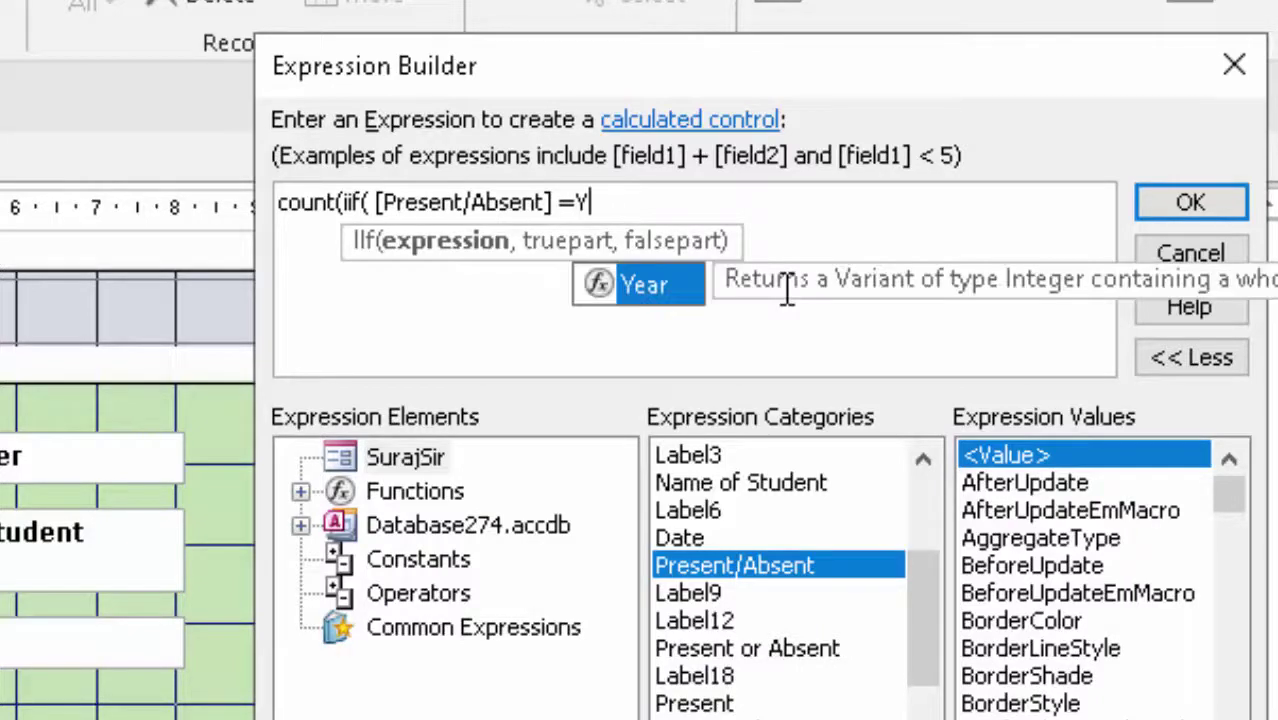
{"action": "type", "text": "es"}
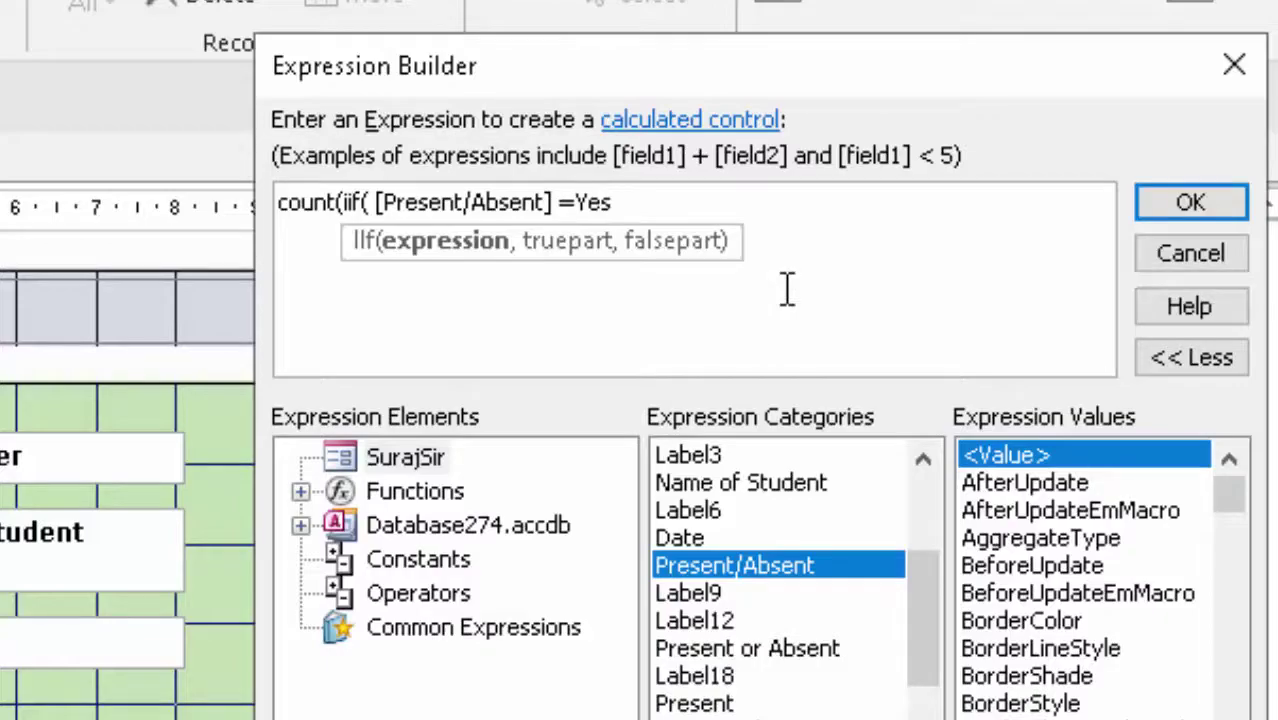
{"action": "type", "text": ",0))"}
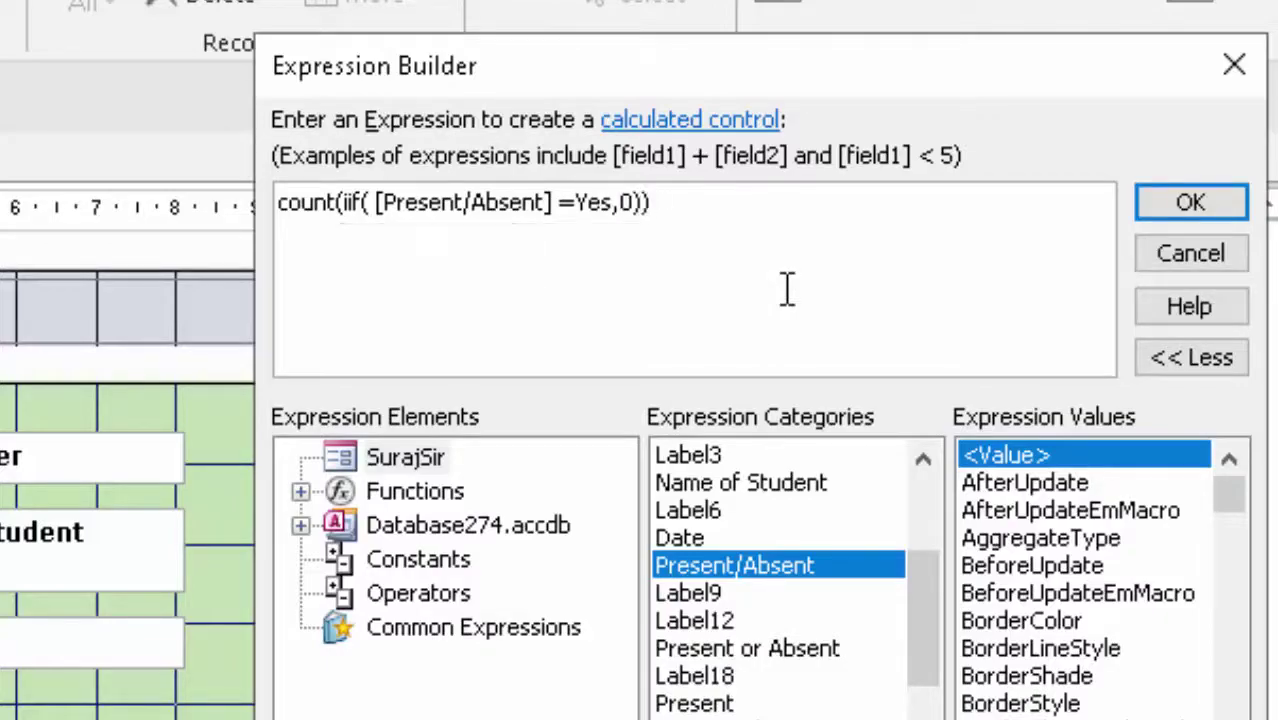
{"action": "left_click", "coordinate": [1190, 202]}
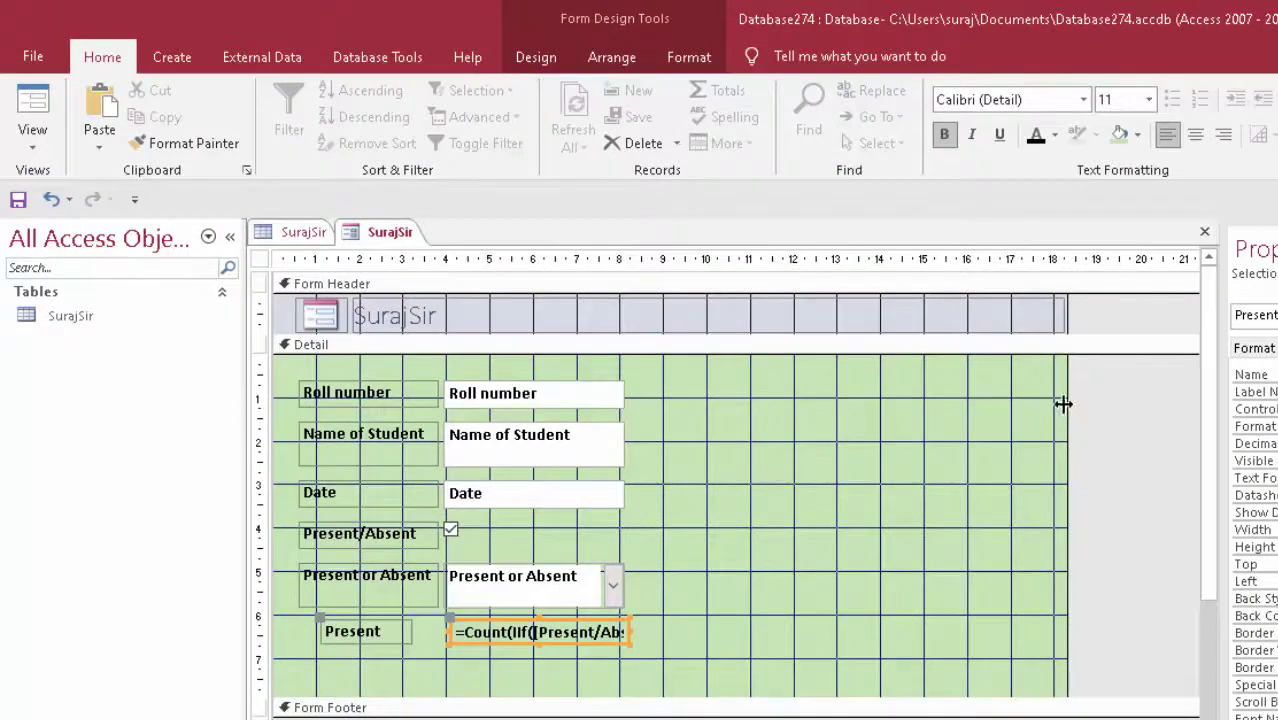
Switch the form to Form view and arrange its window to confirm Present shows 6.
{"action": "left_click_drag", "start_coordinate": [1067, 400], "coordinate": [793, 494]}
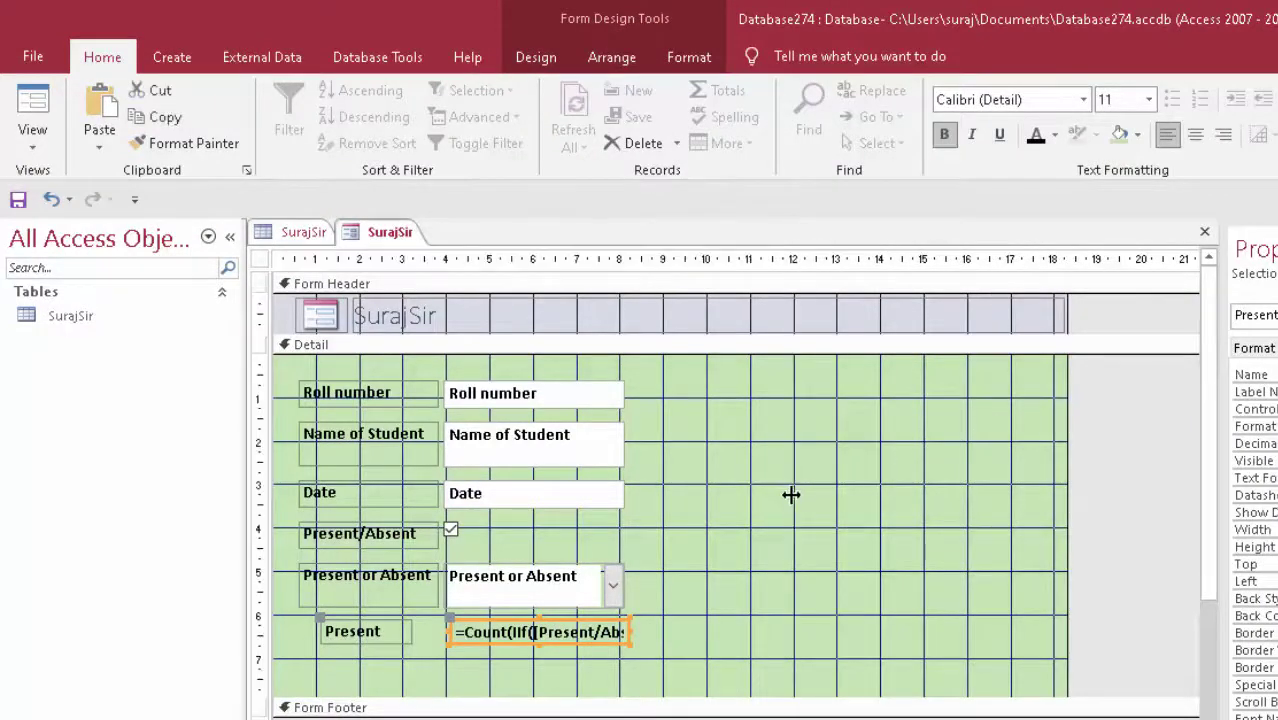
{"action": "left_click", "coordinate": [32, 108]}
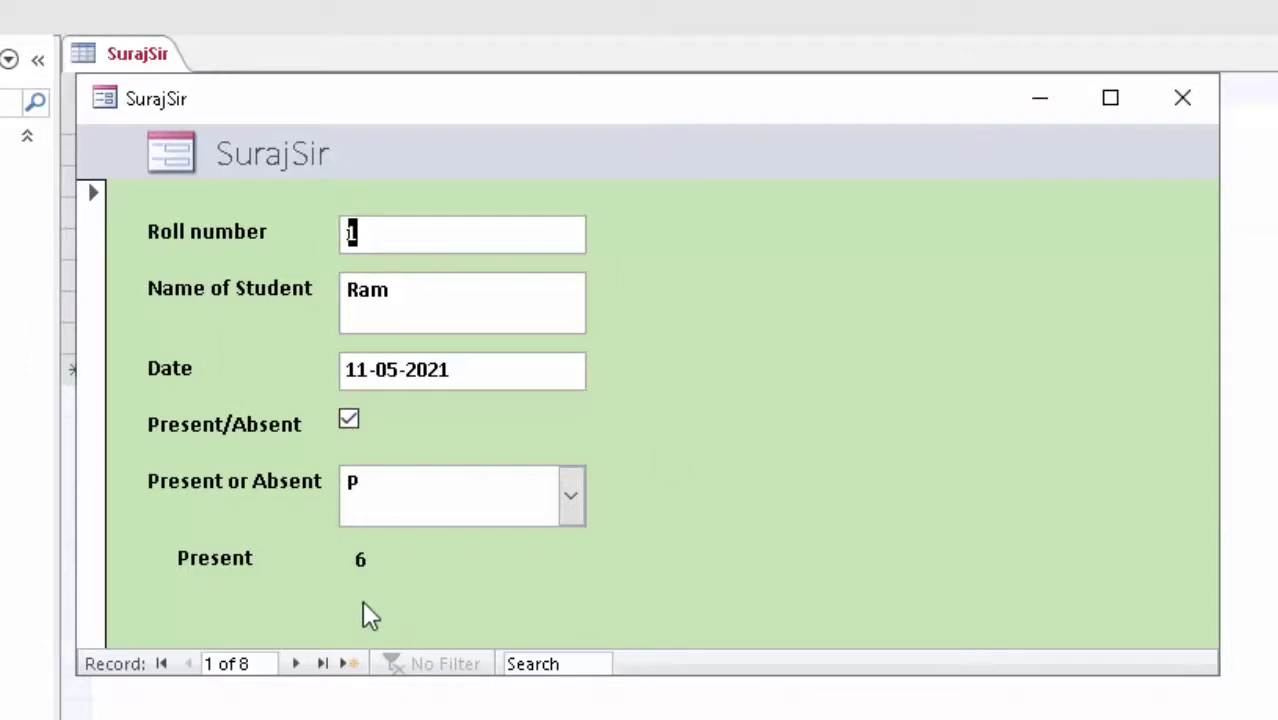
{"action": "left_click_drag", "start_coordinate": [522, 114], "coordinate": [1249, 250]}
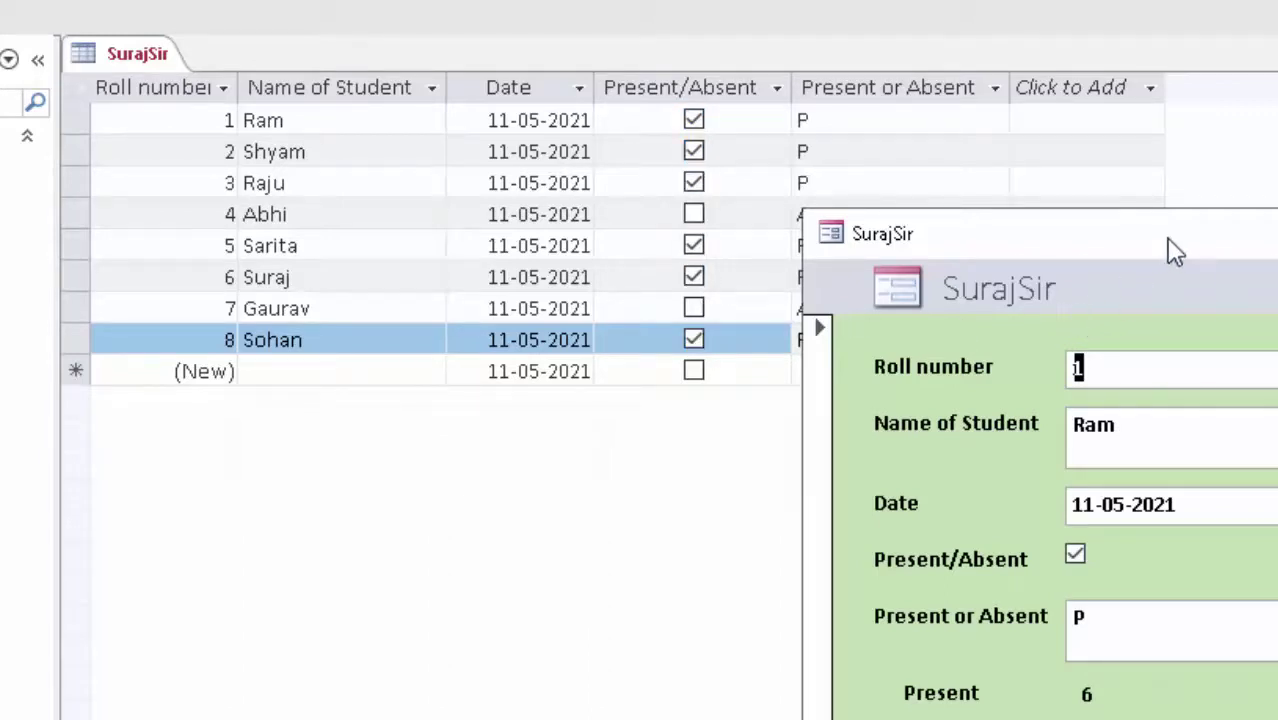
{"action": "left_click_drag", "start_coordinate": [1175, 252], "coordinate": [417, 29]}
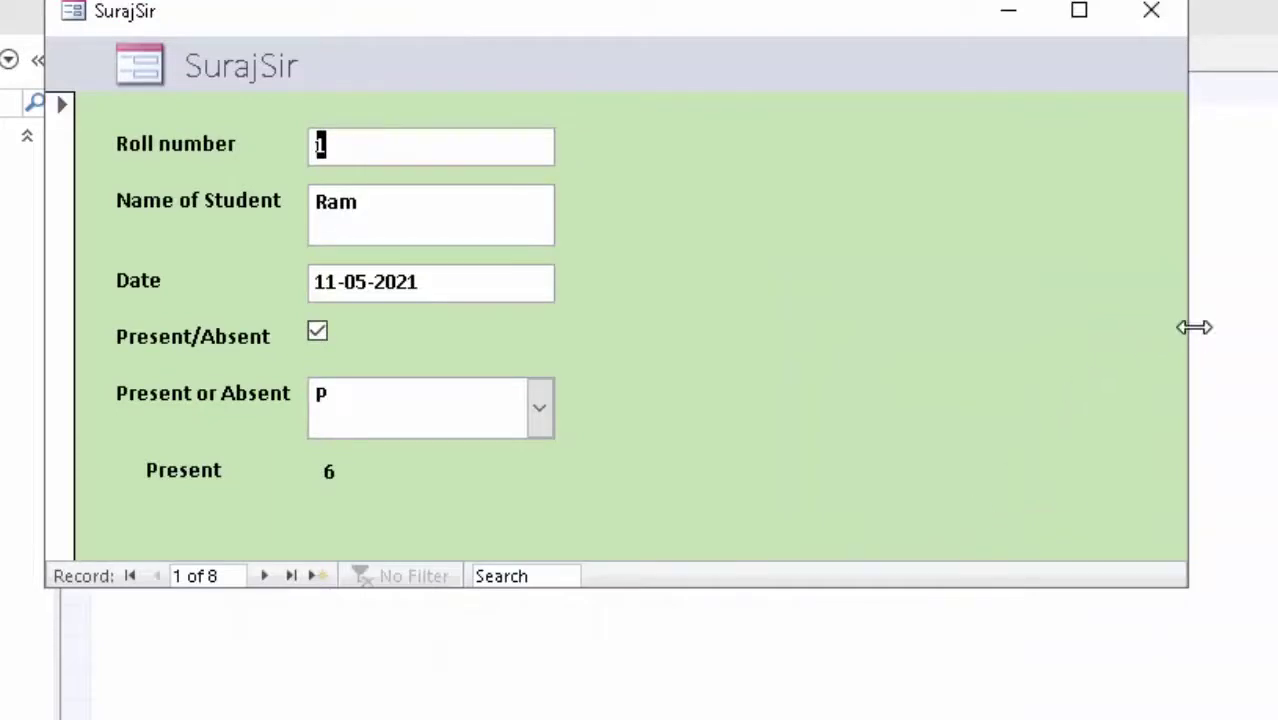
{"action": "left_click_drag", "start_coordinate": [1188, 326], "coordinate": [988, 404]}
{"action": "left_click_drag", "start_coordinate": [593, 37], "coordinate": [566, 84]}
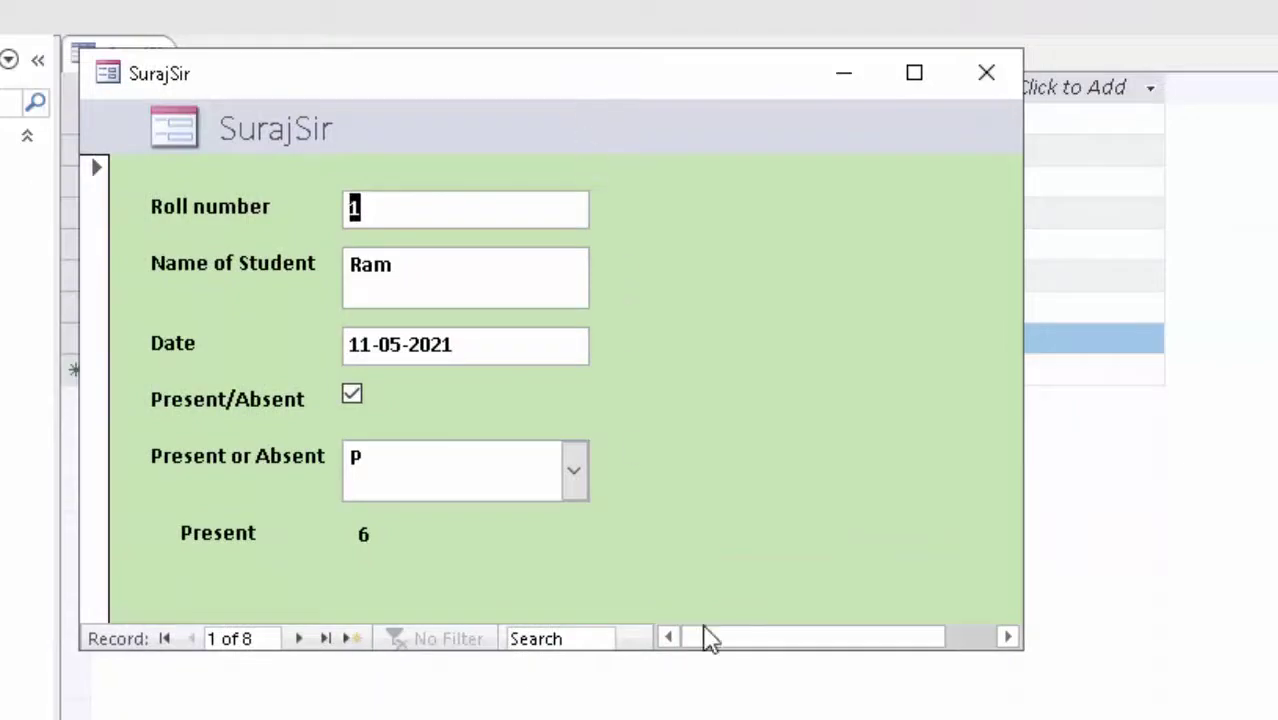